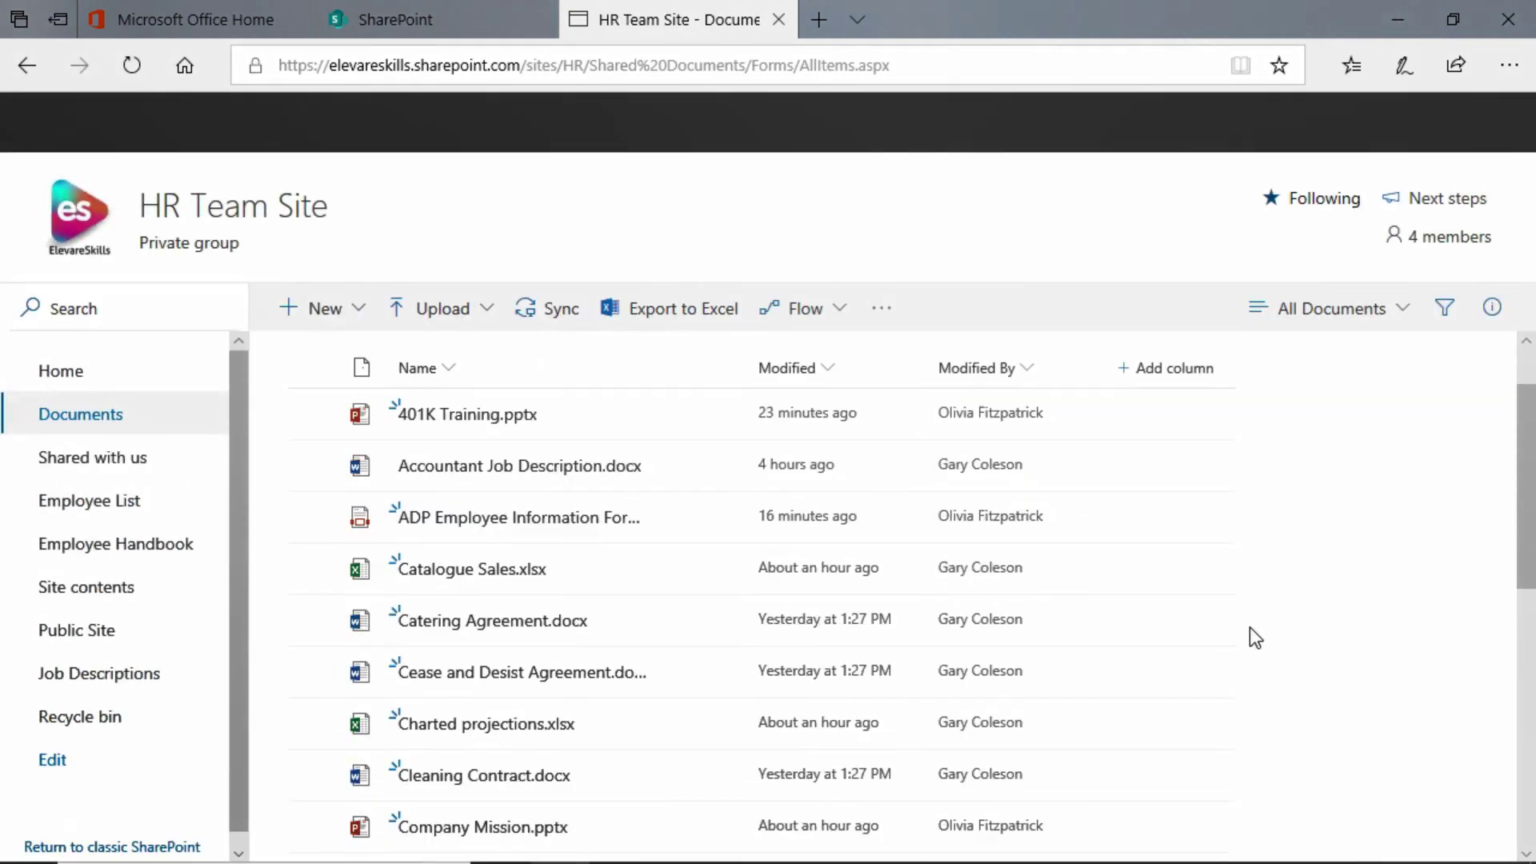
Filter the file-type column to PowerPoint only, leaving five .pptx files in the library
scroll(1224, 640, "down", 1)
scroll(1195, 637, "down", 2)
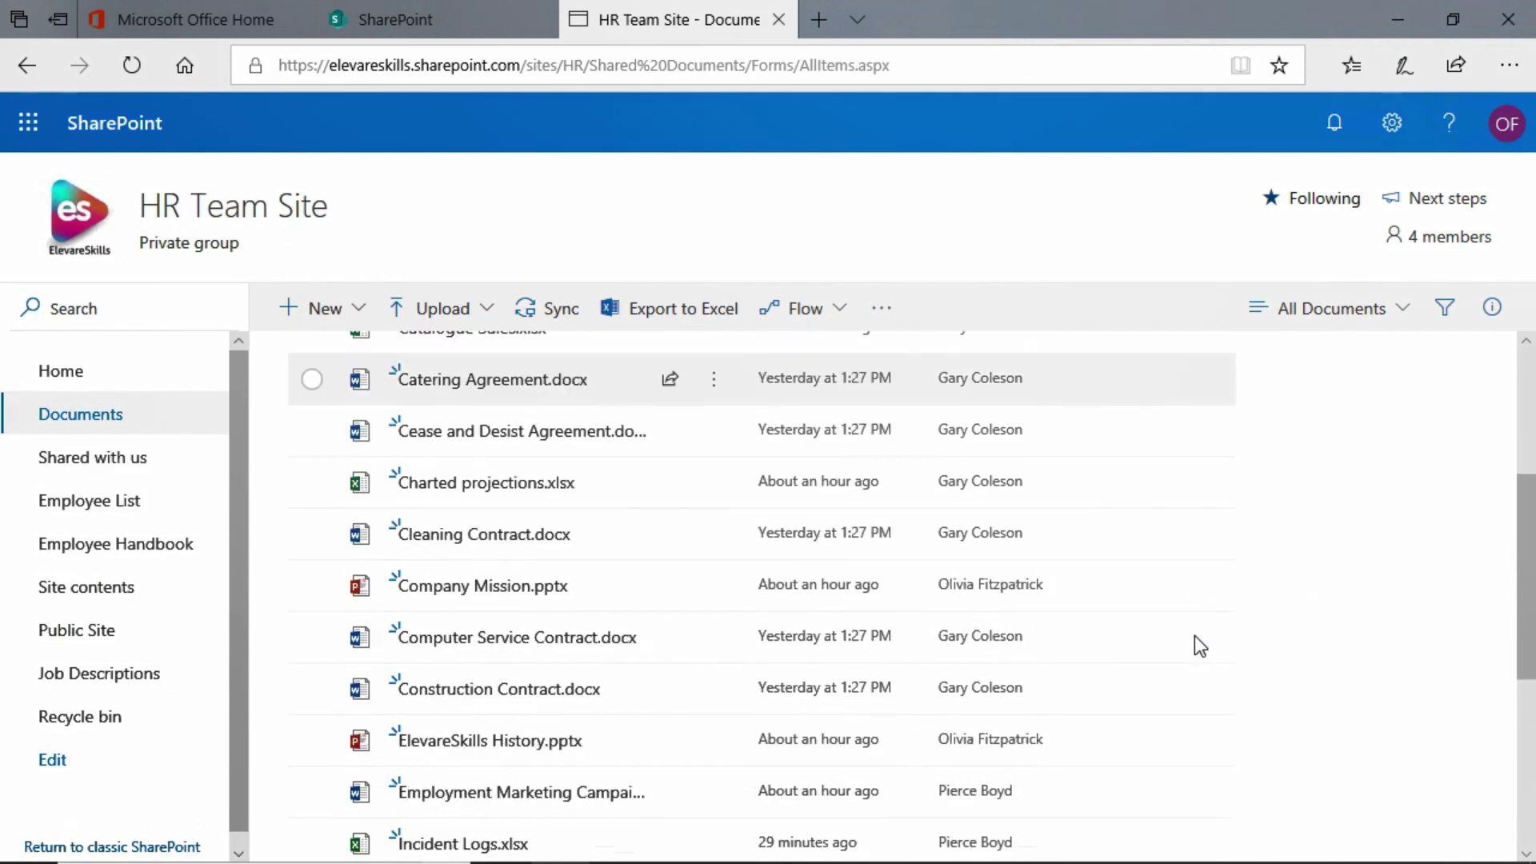
scroll(1195, 637, "down", 2)
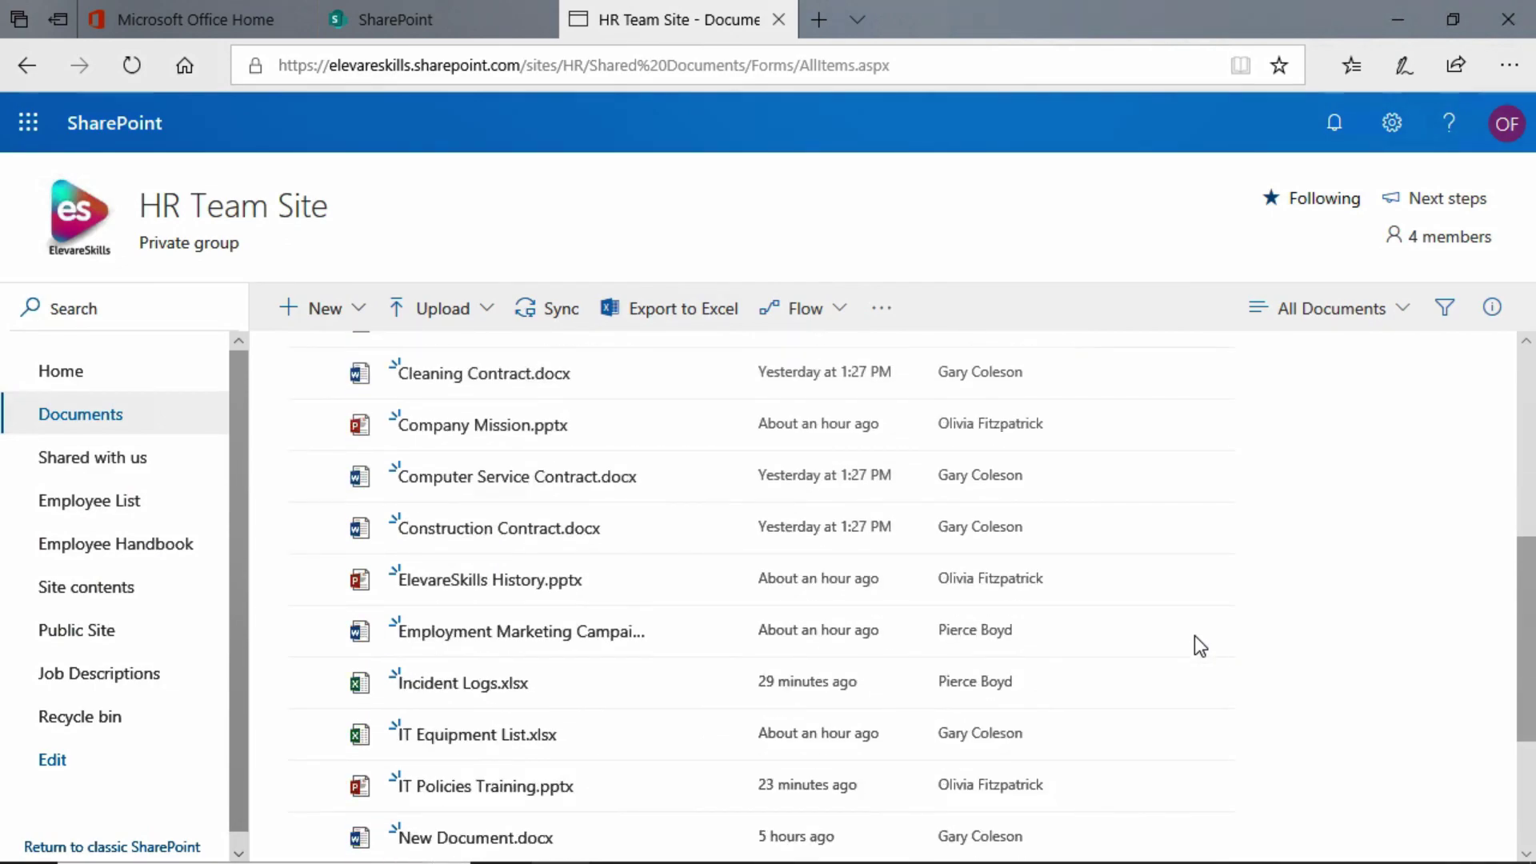
scroll(1194, 637, "down", 4)
scroll(1194, 637, "up", 9)
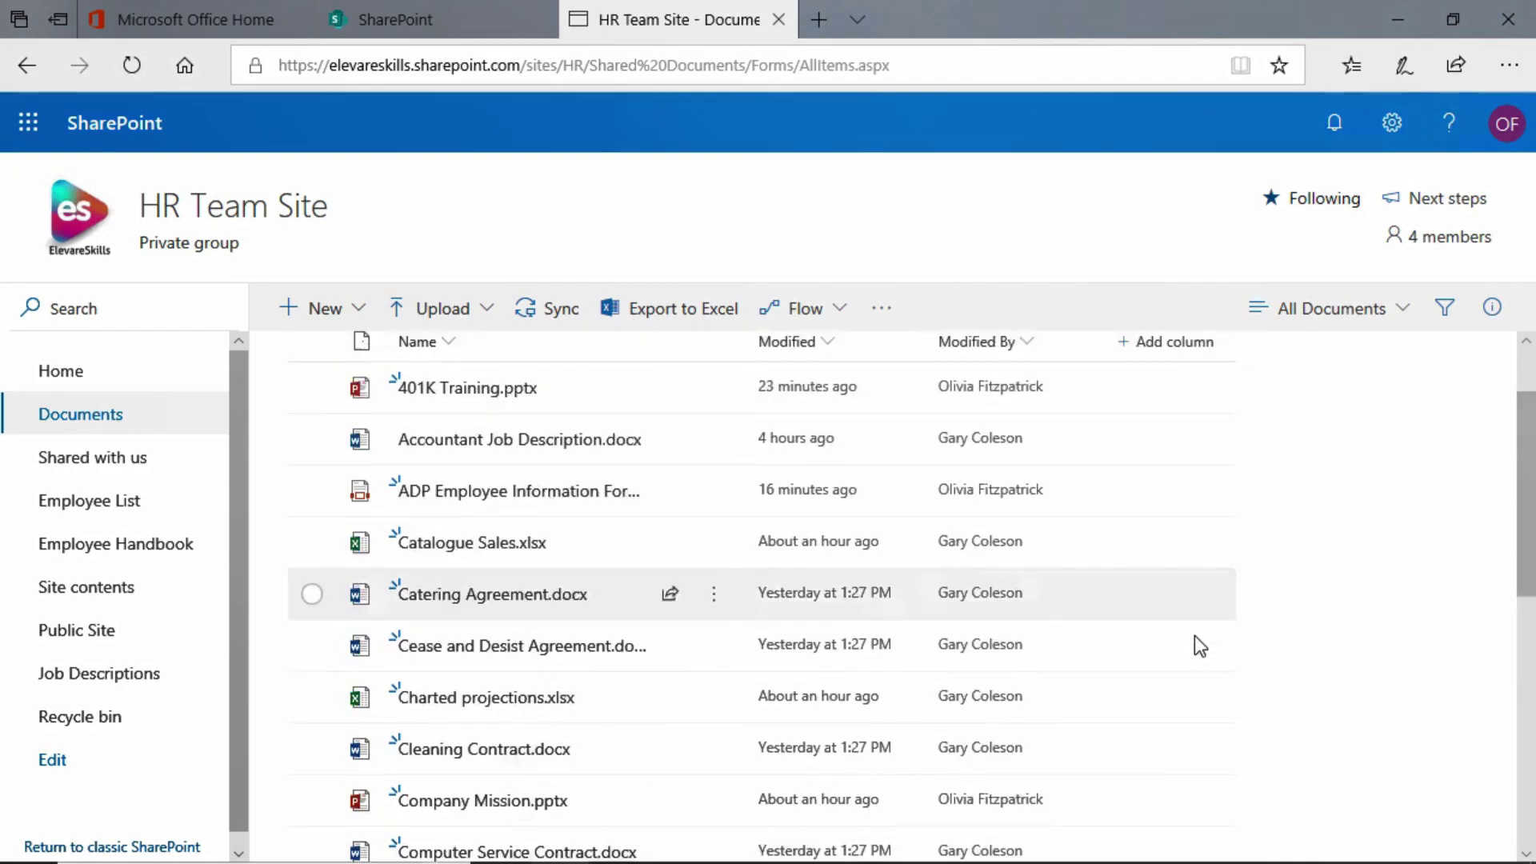
scroll(1193, 645, "up", 1)
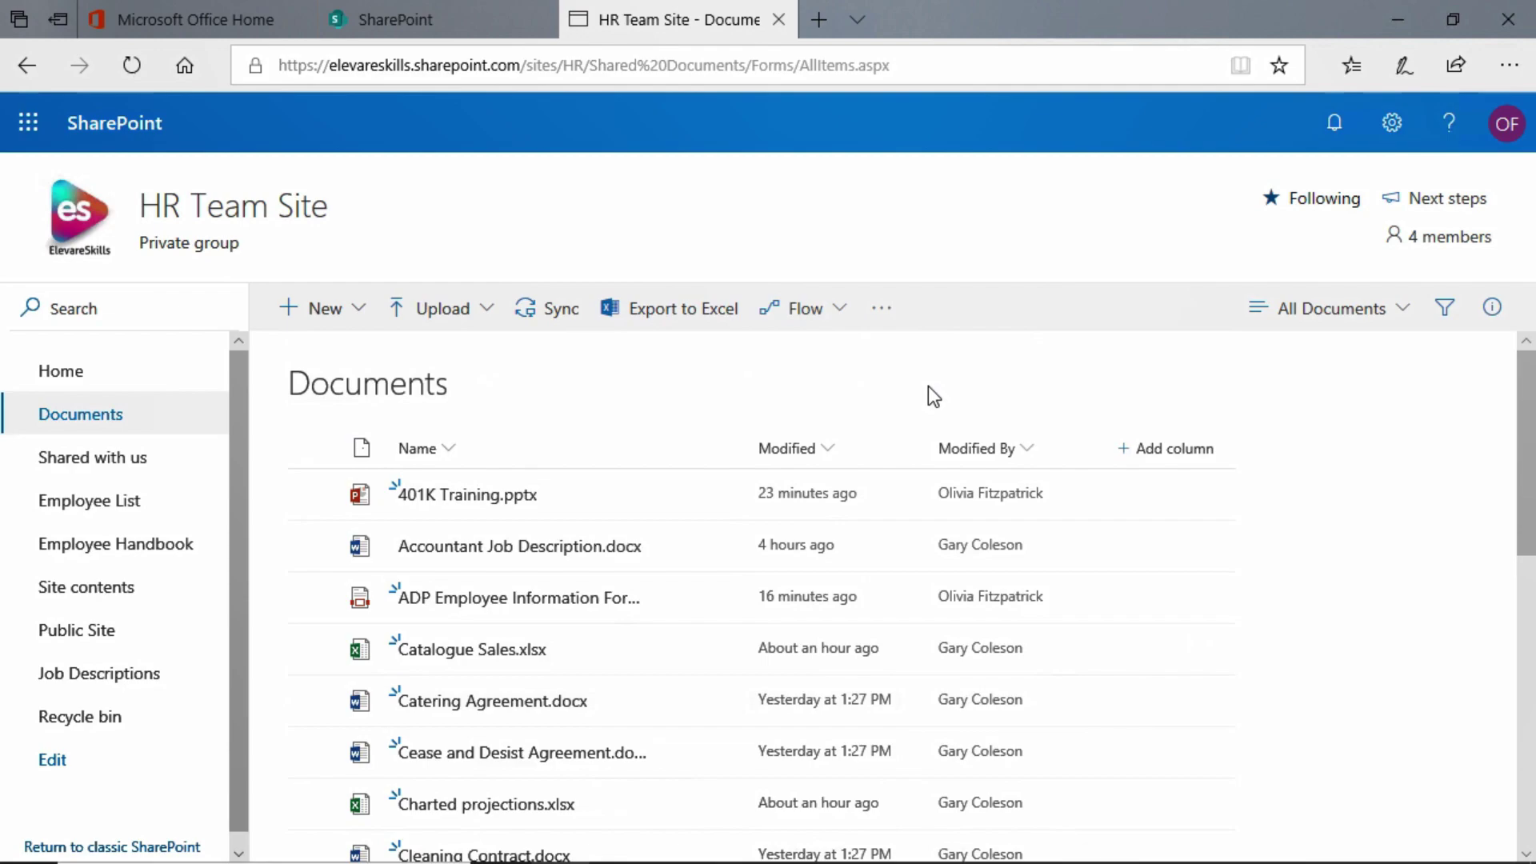
scroll(834, 554, "down", 4)
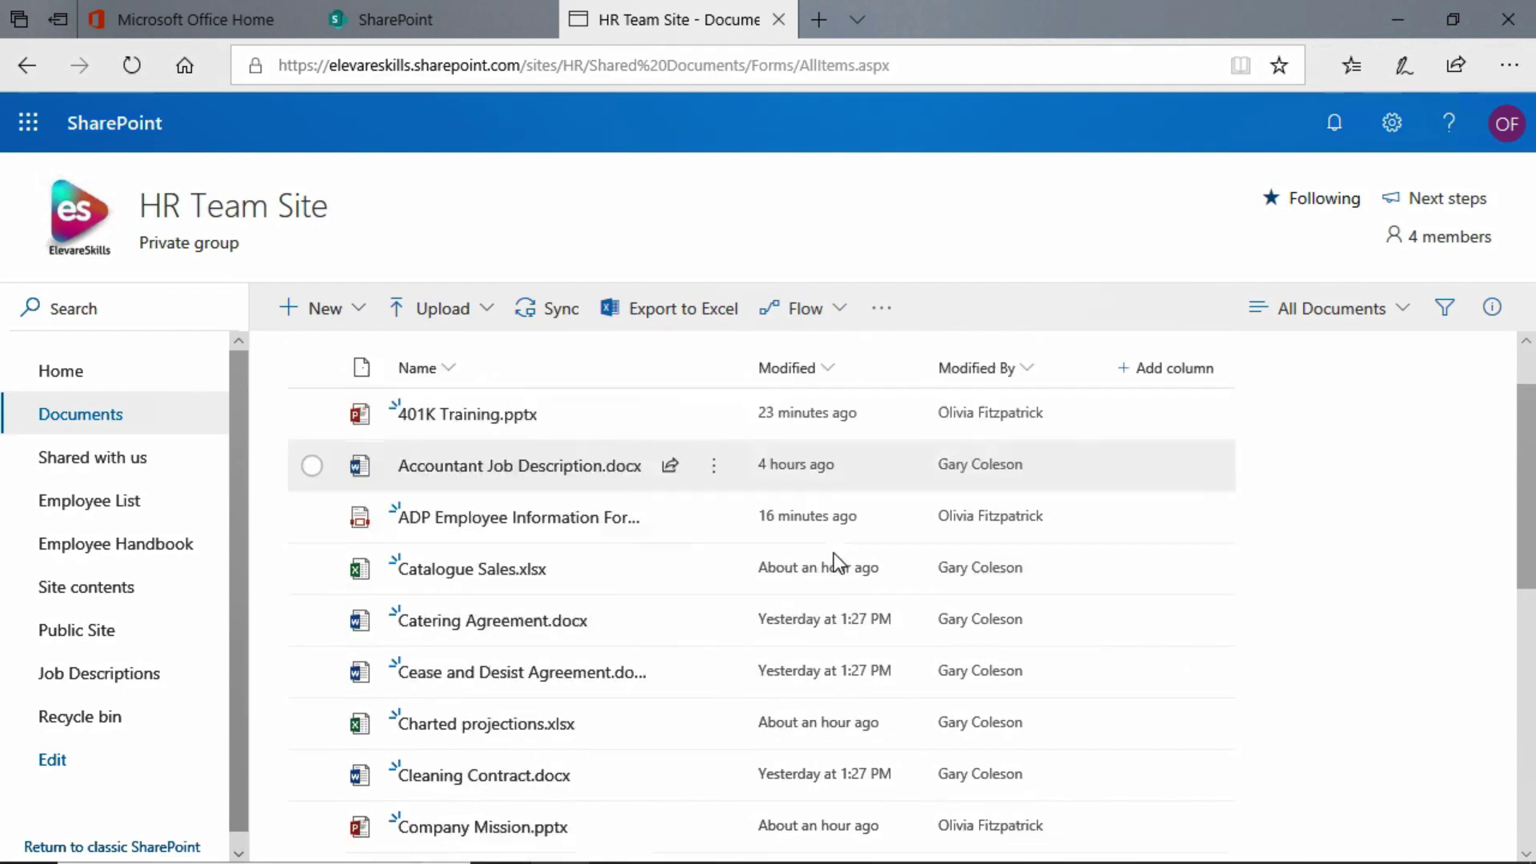
scroll(833, 554, "down", 4)
scroll(834, 554, "up", 7)
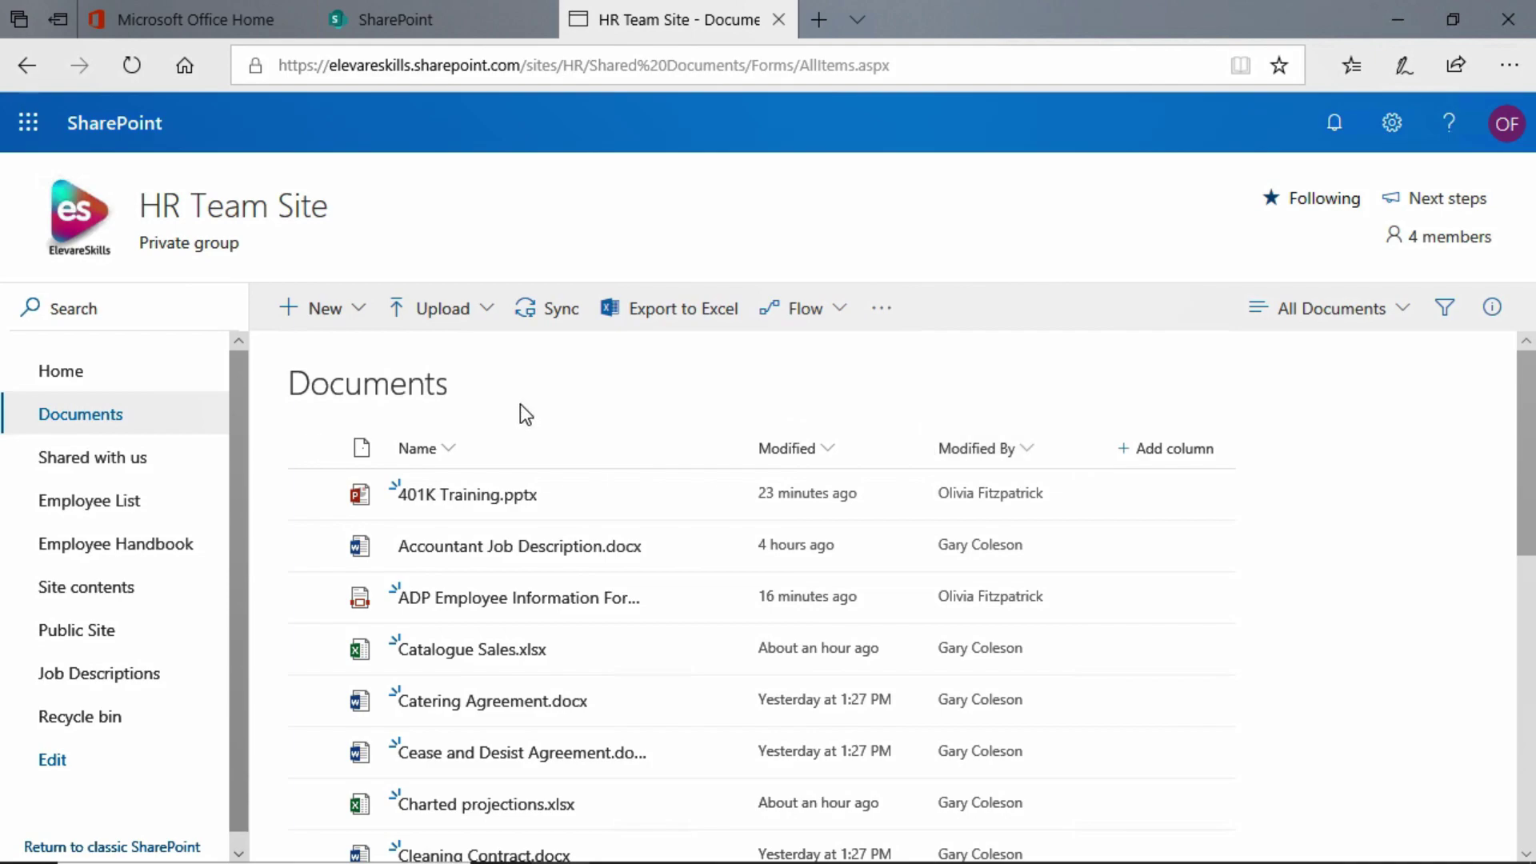
left_click(362, 449)
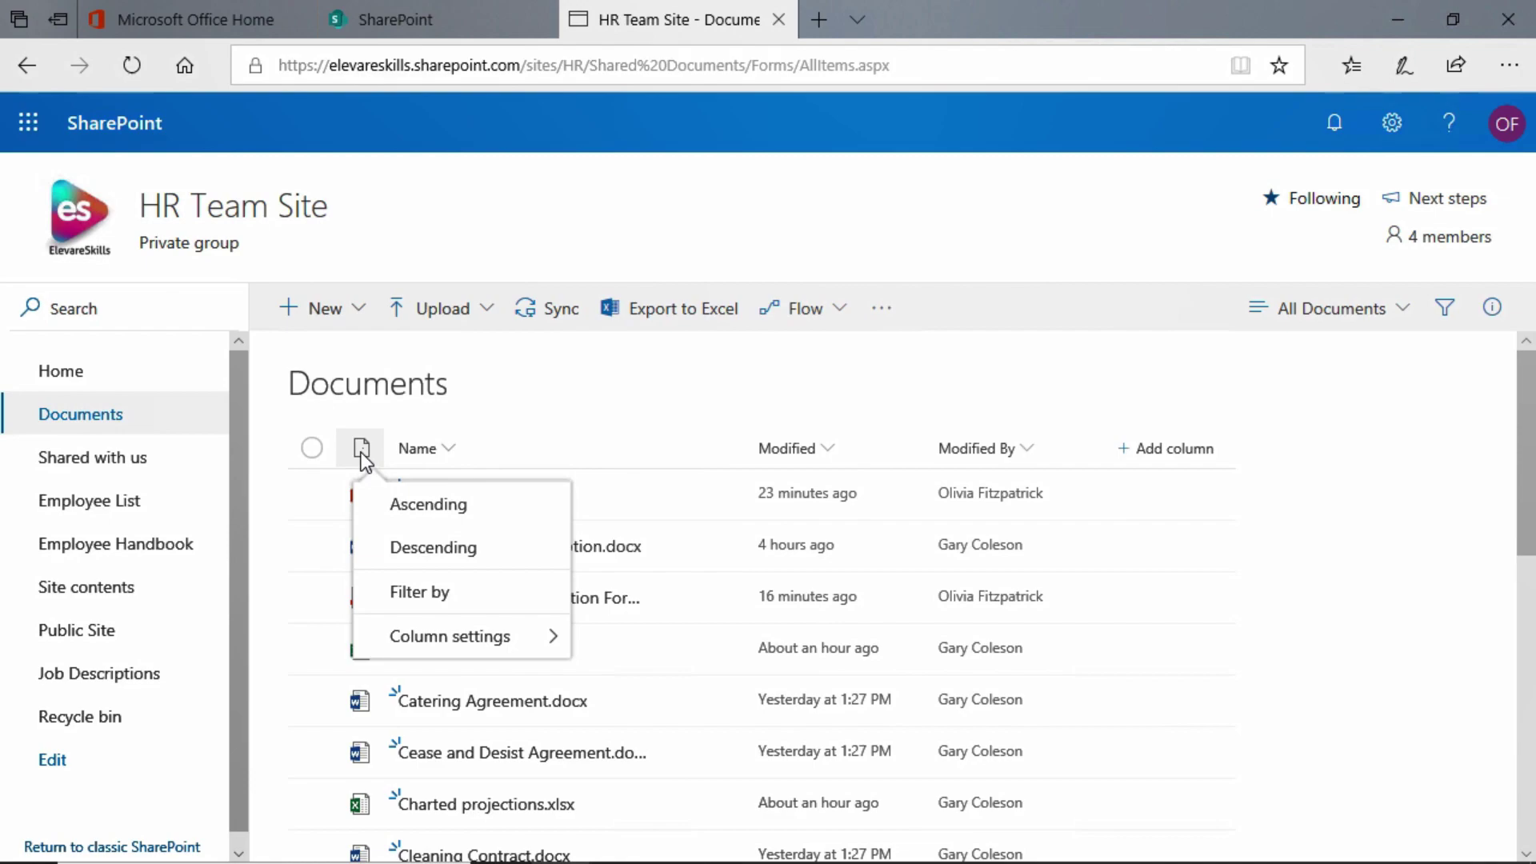
left_click(484, 613)
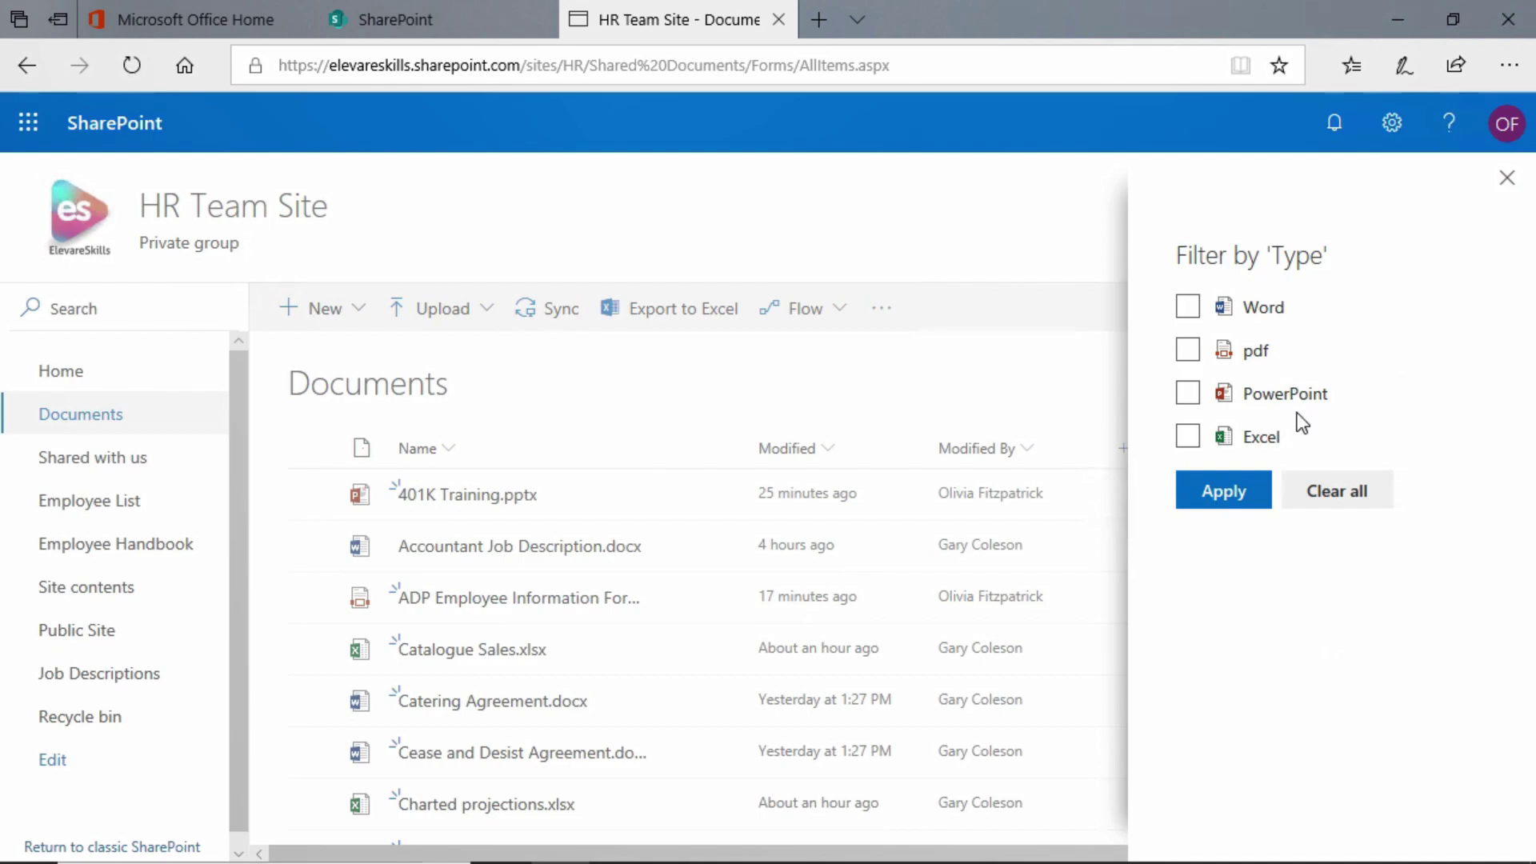
left_click(1188, 394)
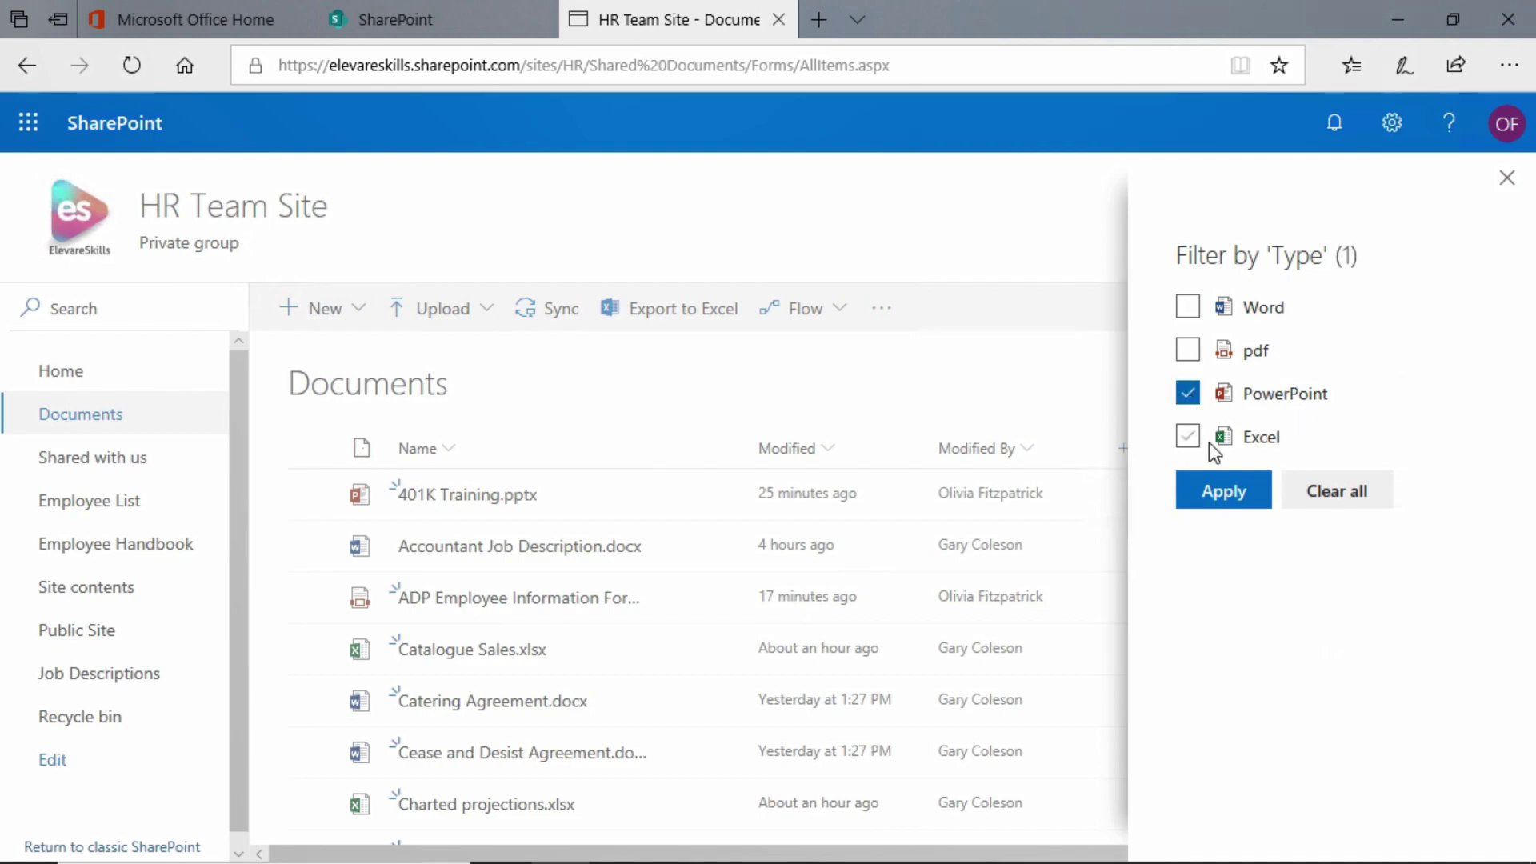
left_click(1237, 496)
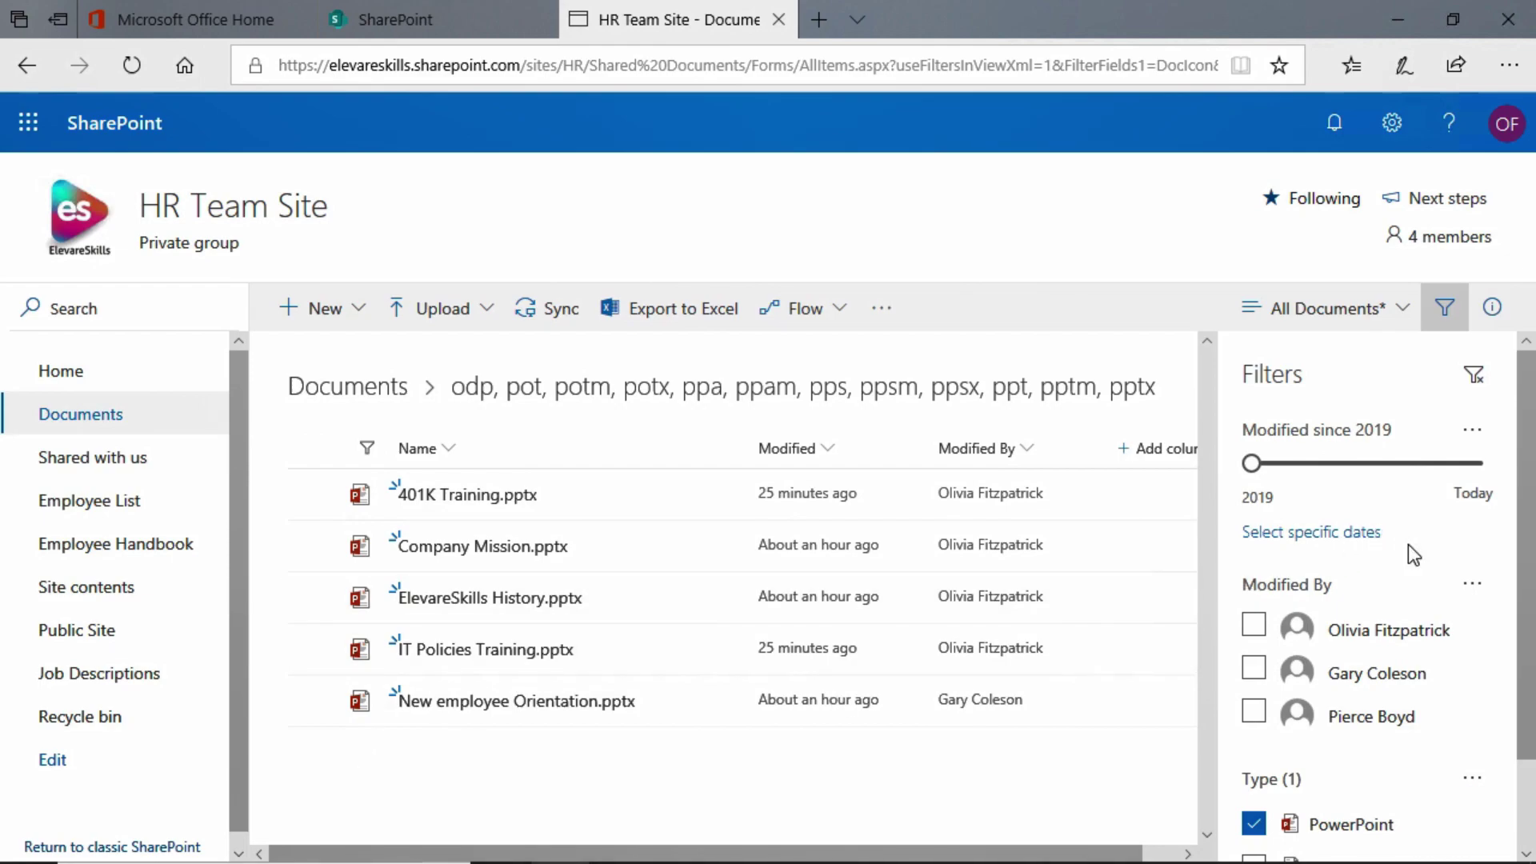
scroll(1408, 544, "down", 1)
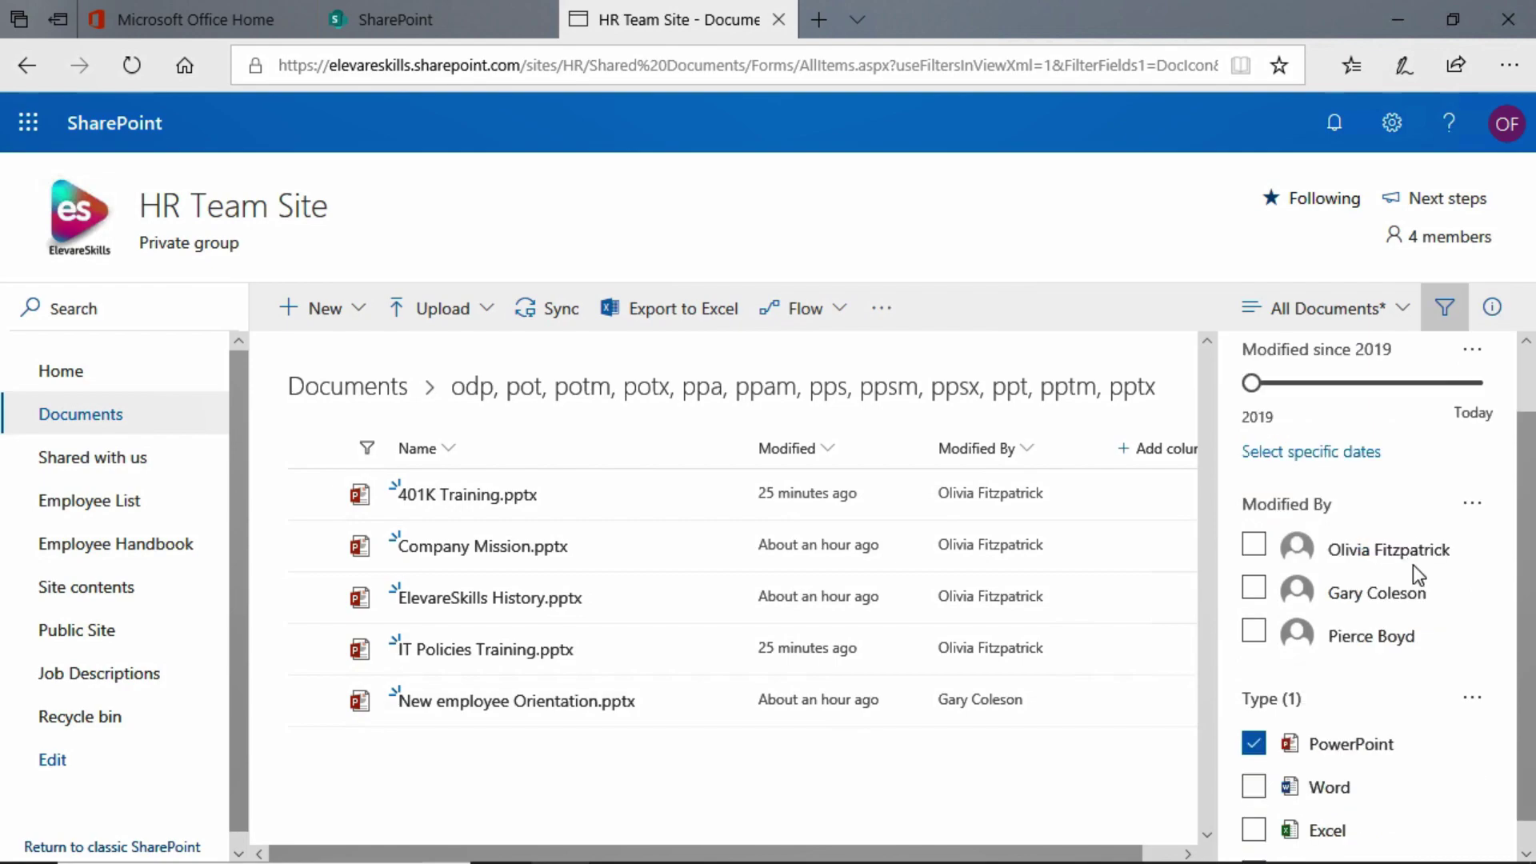
scroll(1413, 566, "down", 1)
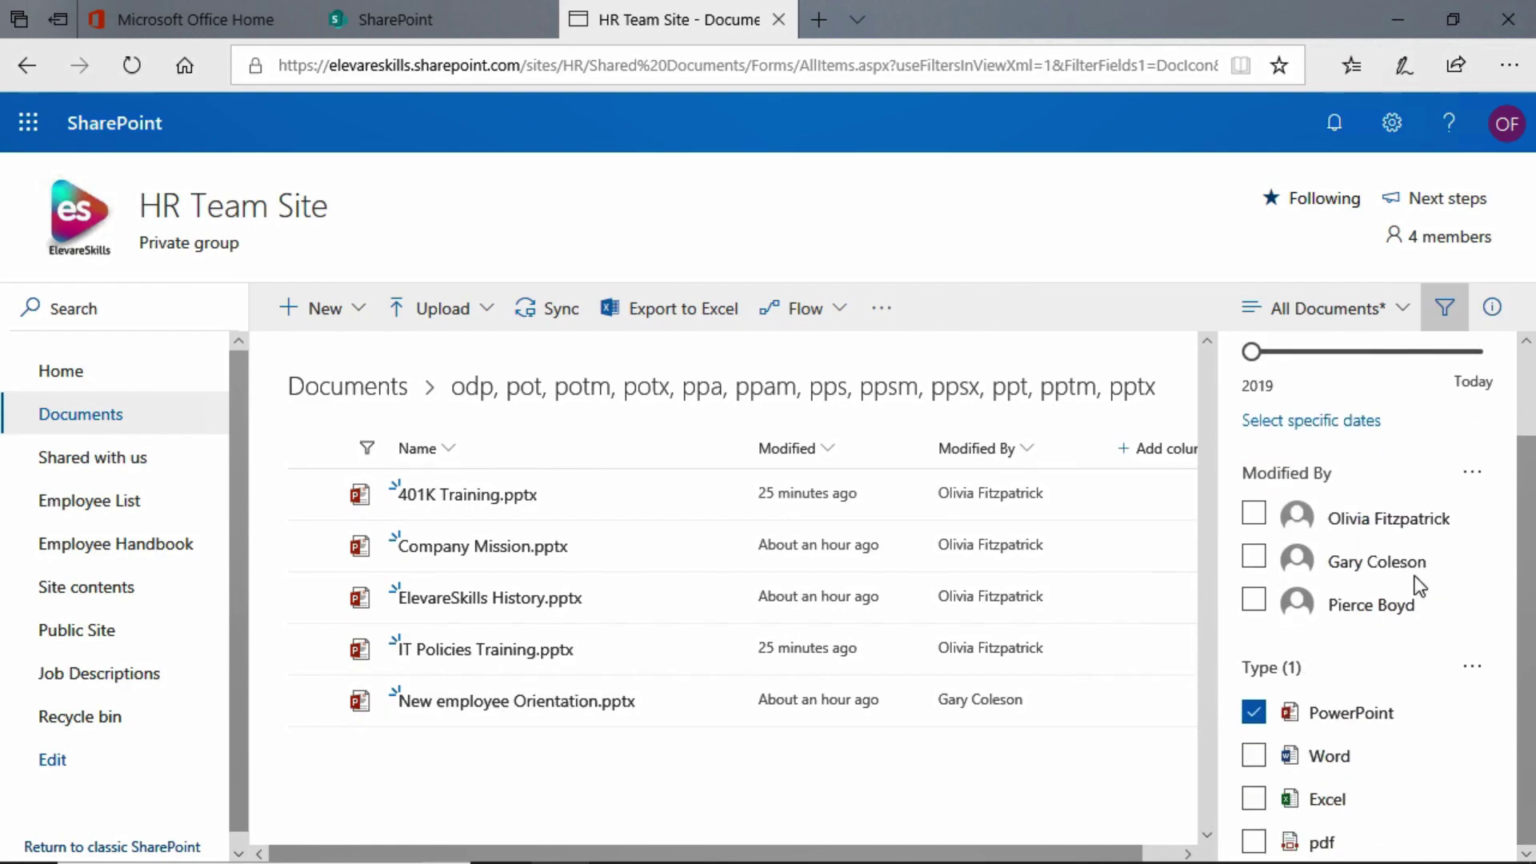
scroll(1418, 586, "up", 1)
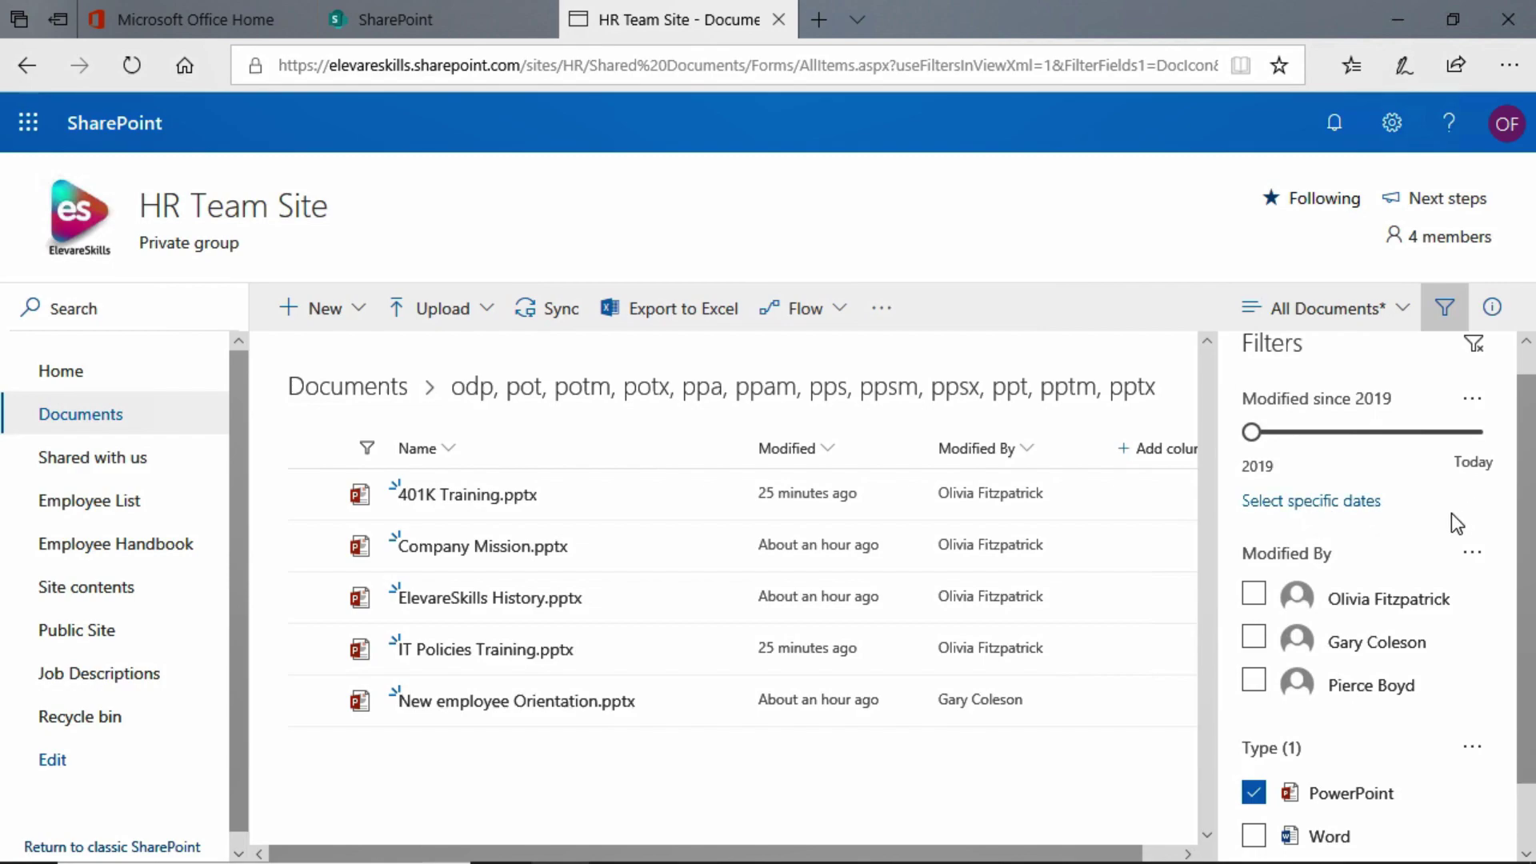
Close the Filters pane and clear the type column's PowerPoint filter so all file types list again
left_click(1445, 310)
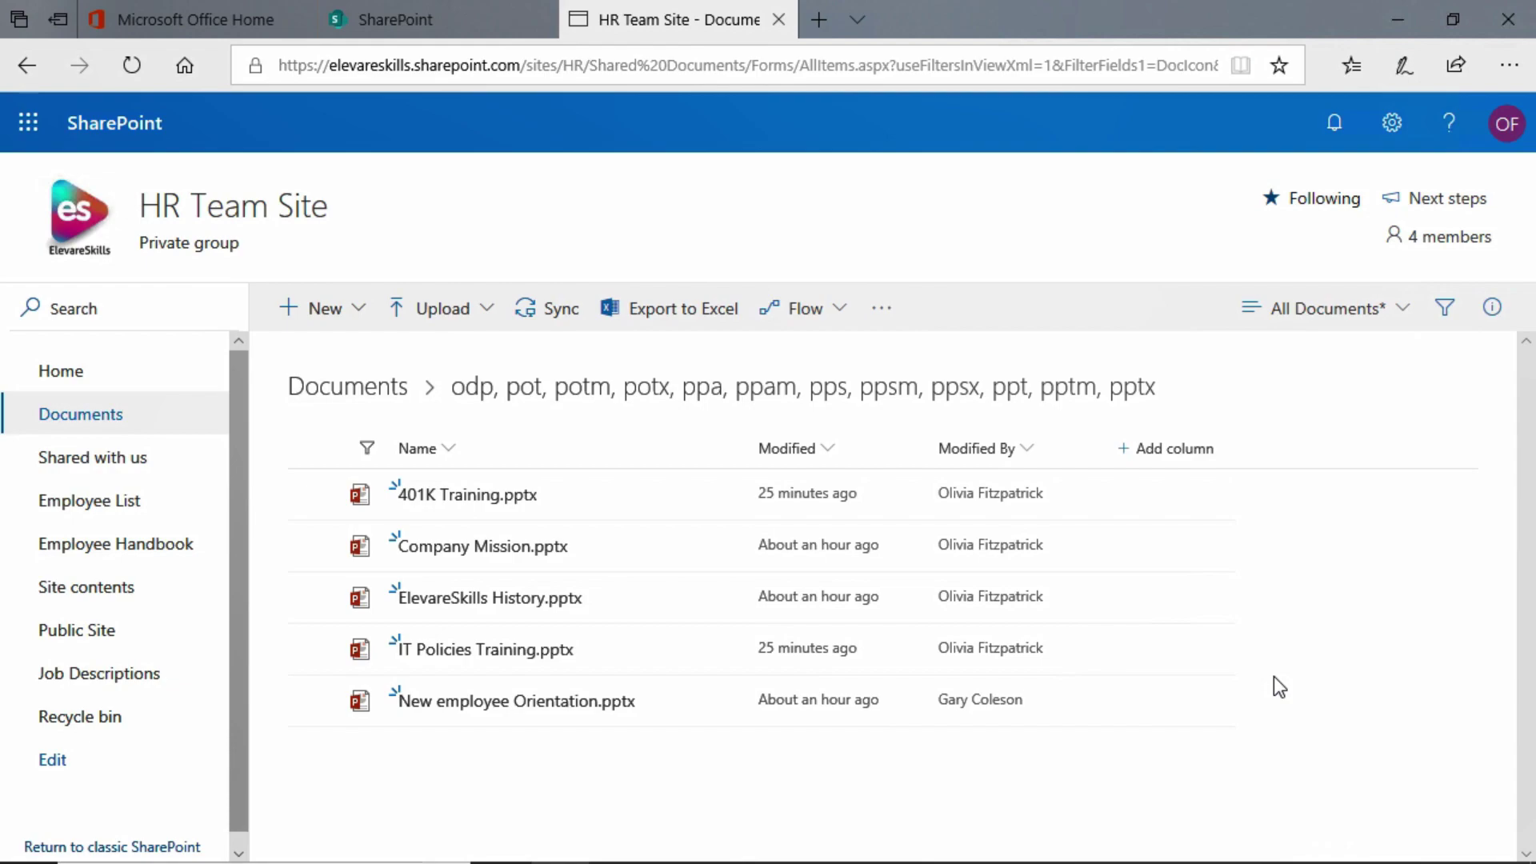
left_click(368, 452)
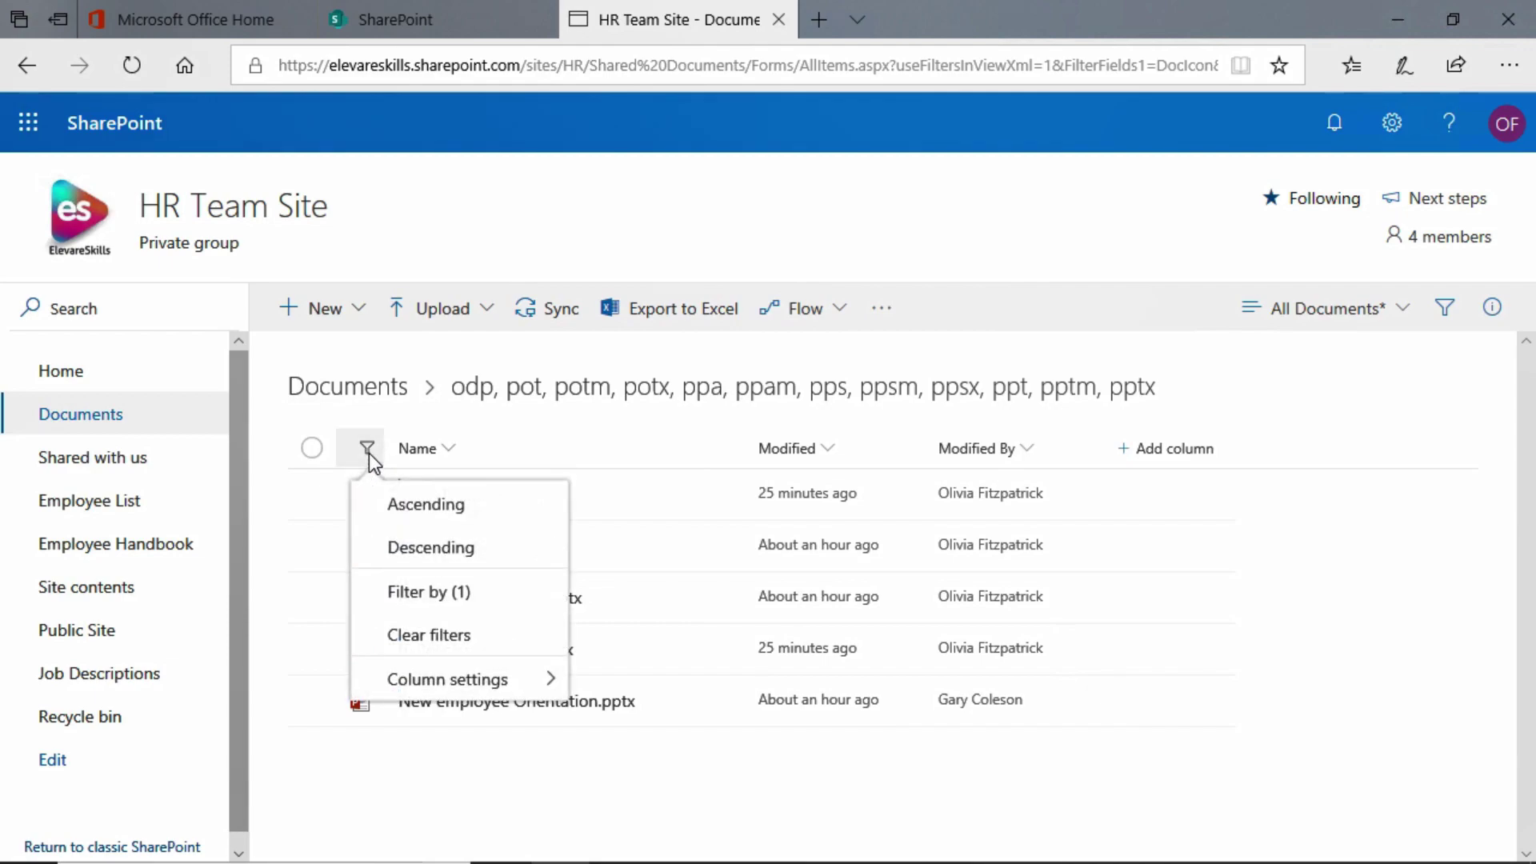
left_click(470, 634)
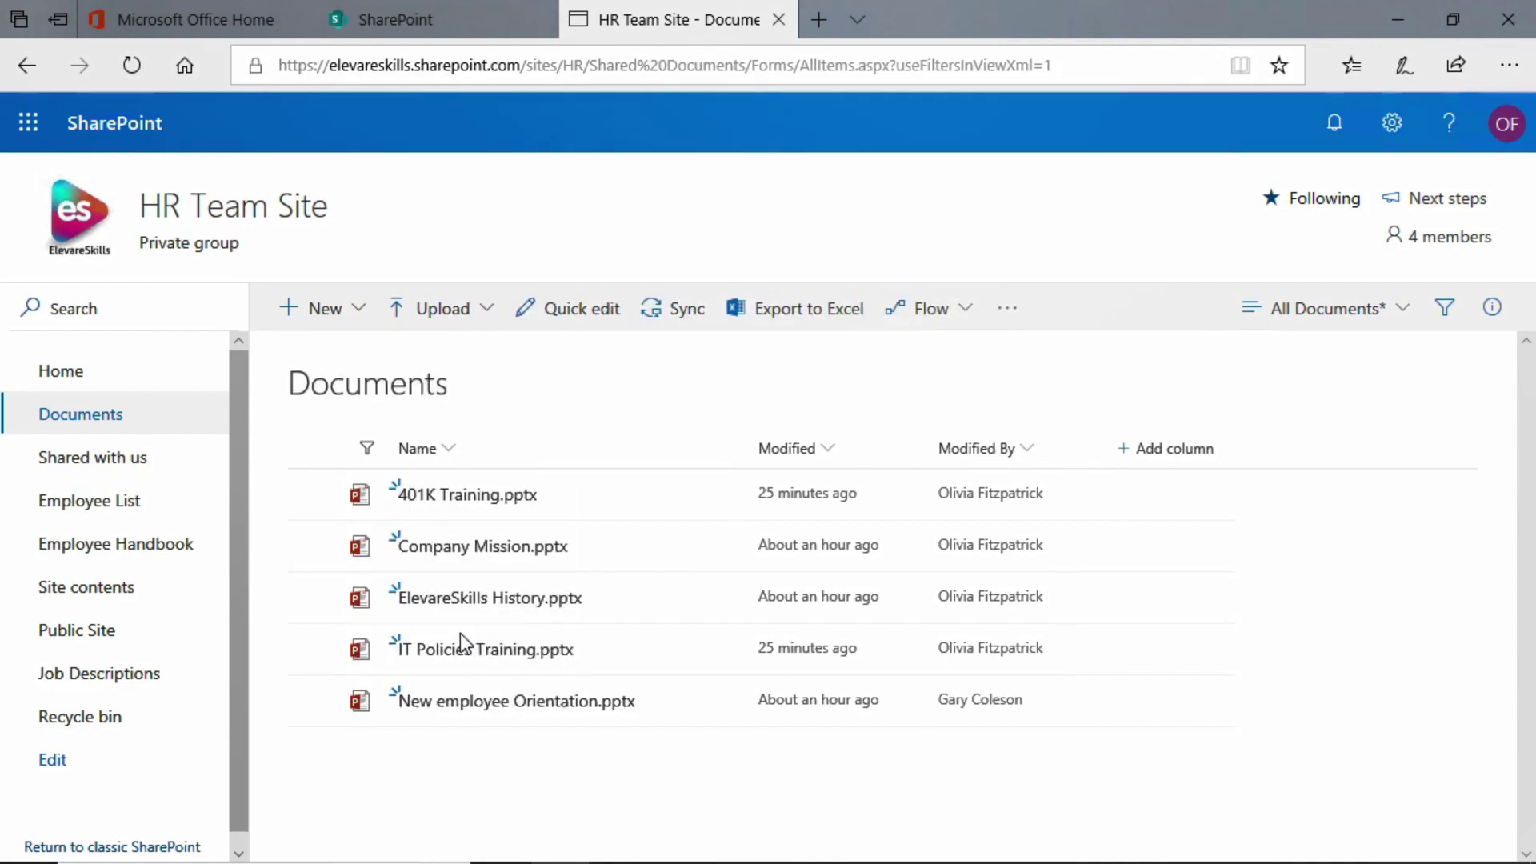
scroll(758, 633, "down", 5)
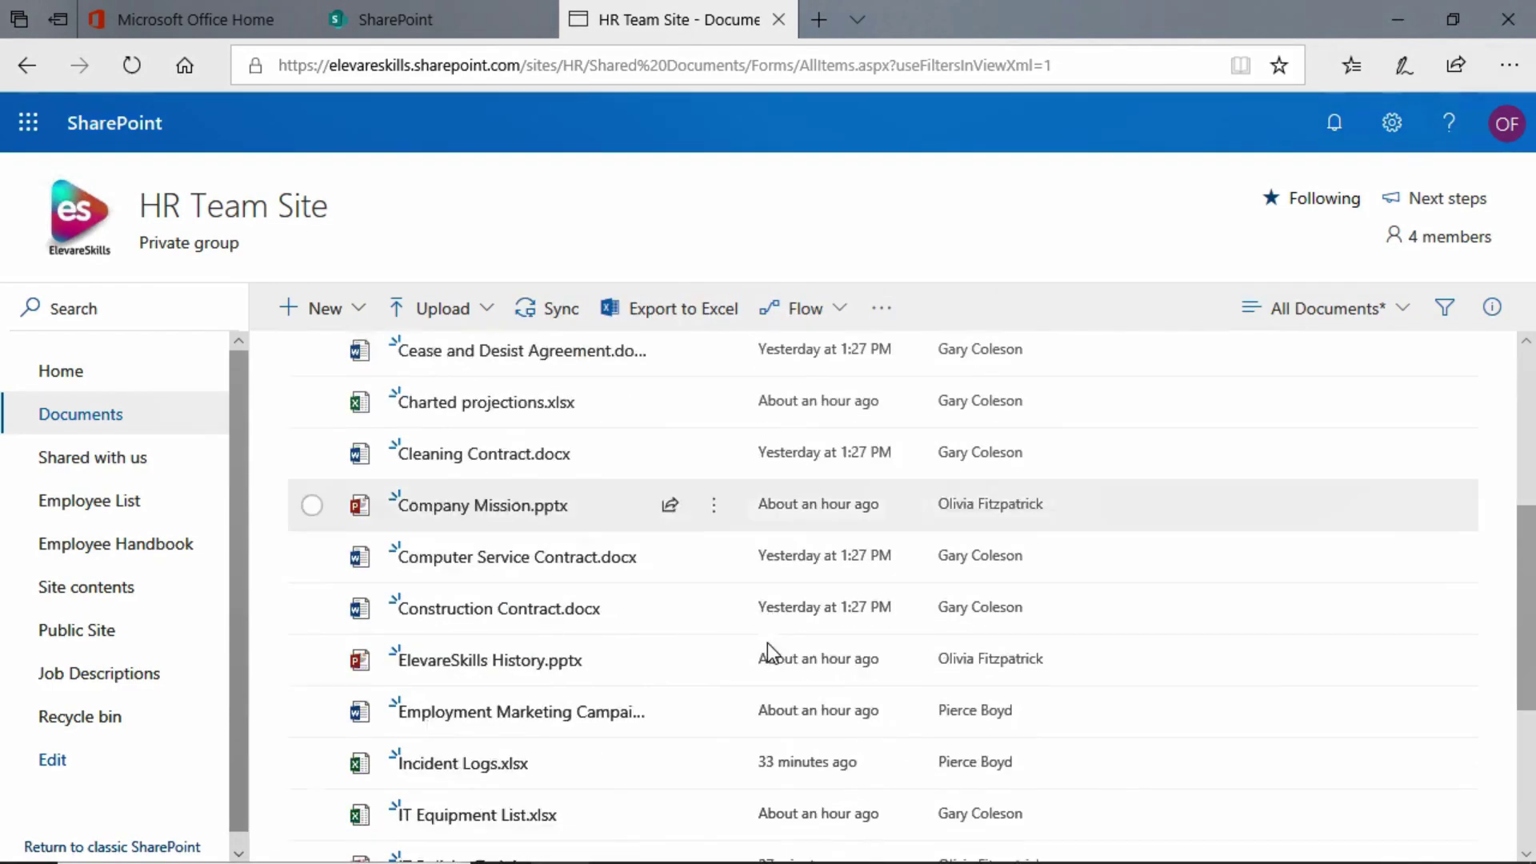
scroll(767, 646, "down", 4)
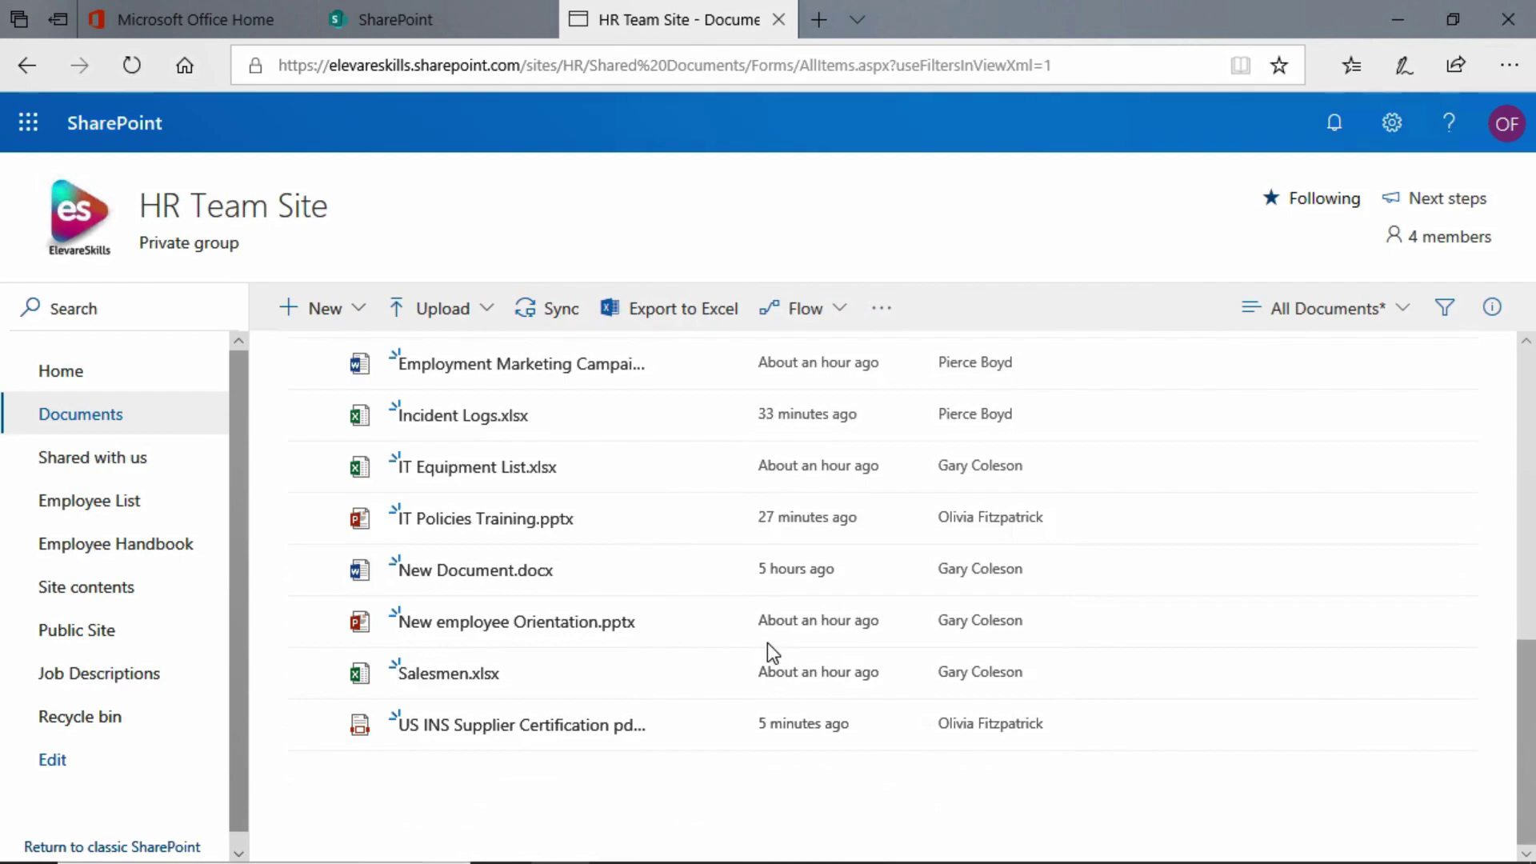
scroll(768, 646, "up", 7)
scroll(769, 652, "up", 2)
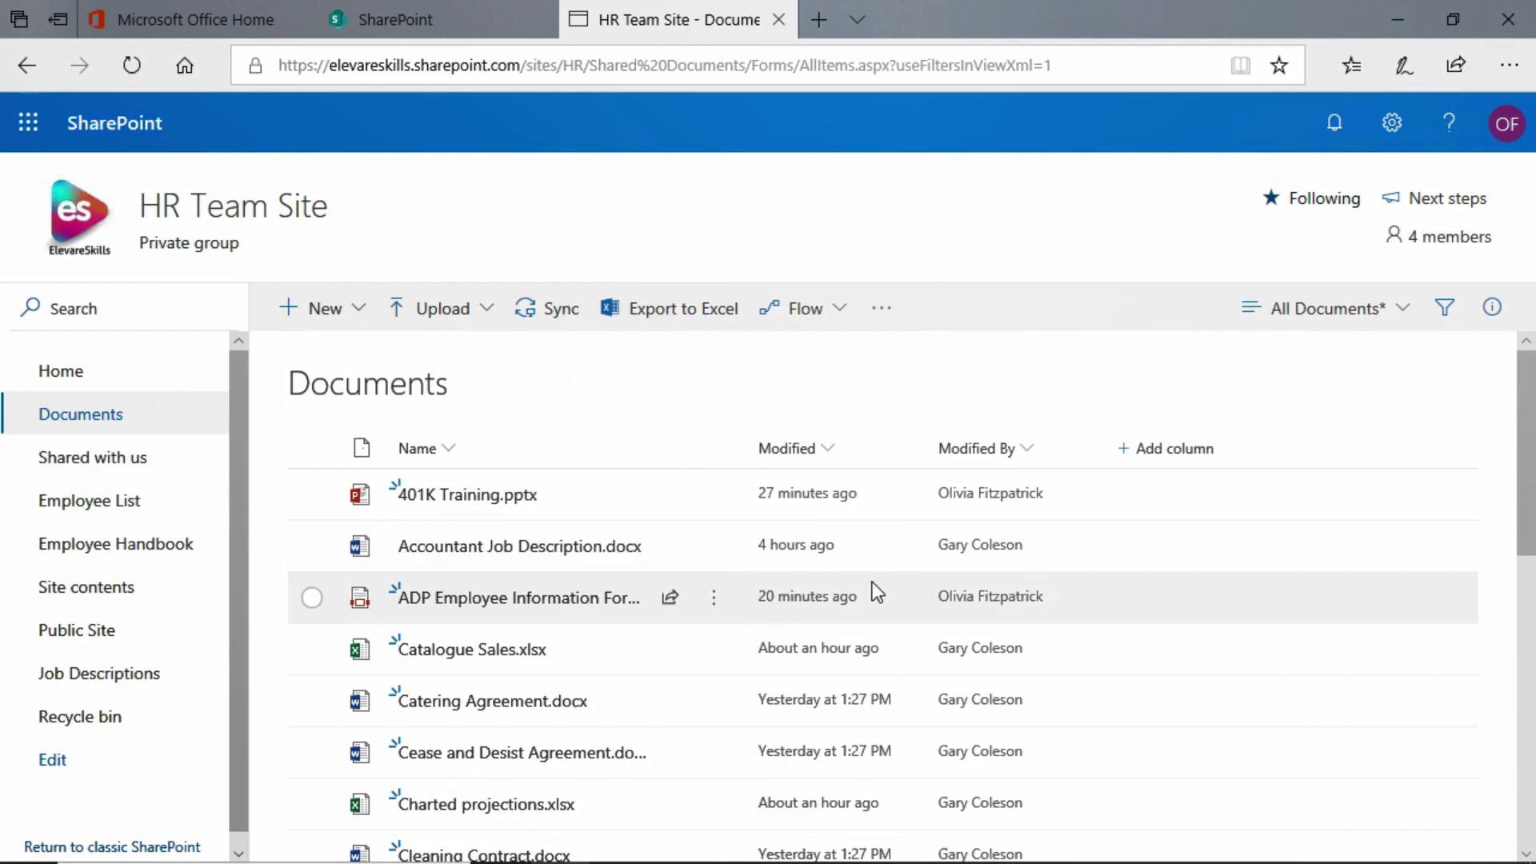
In the Filters pane, show only Excel files modified by one author, then clear all filters
left_click(1448, 312)
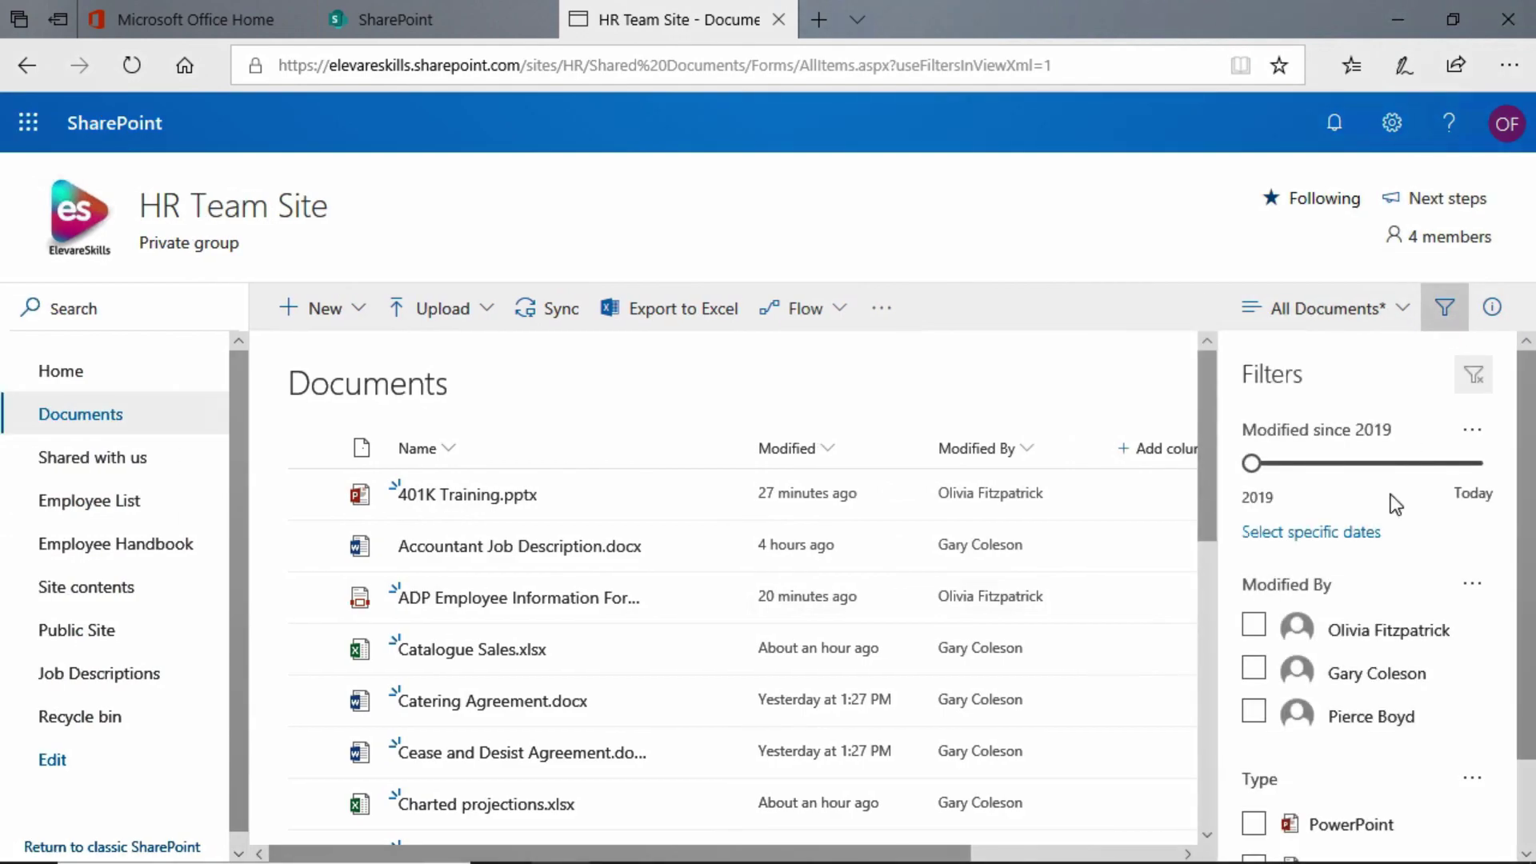
scroll(1370, 558, "down", 3)
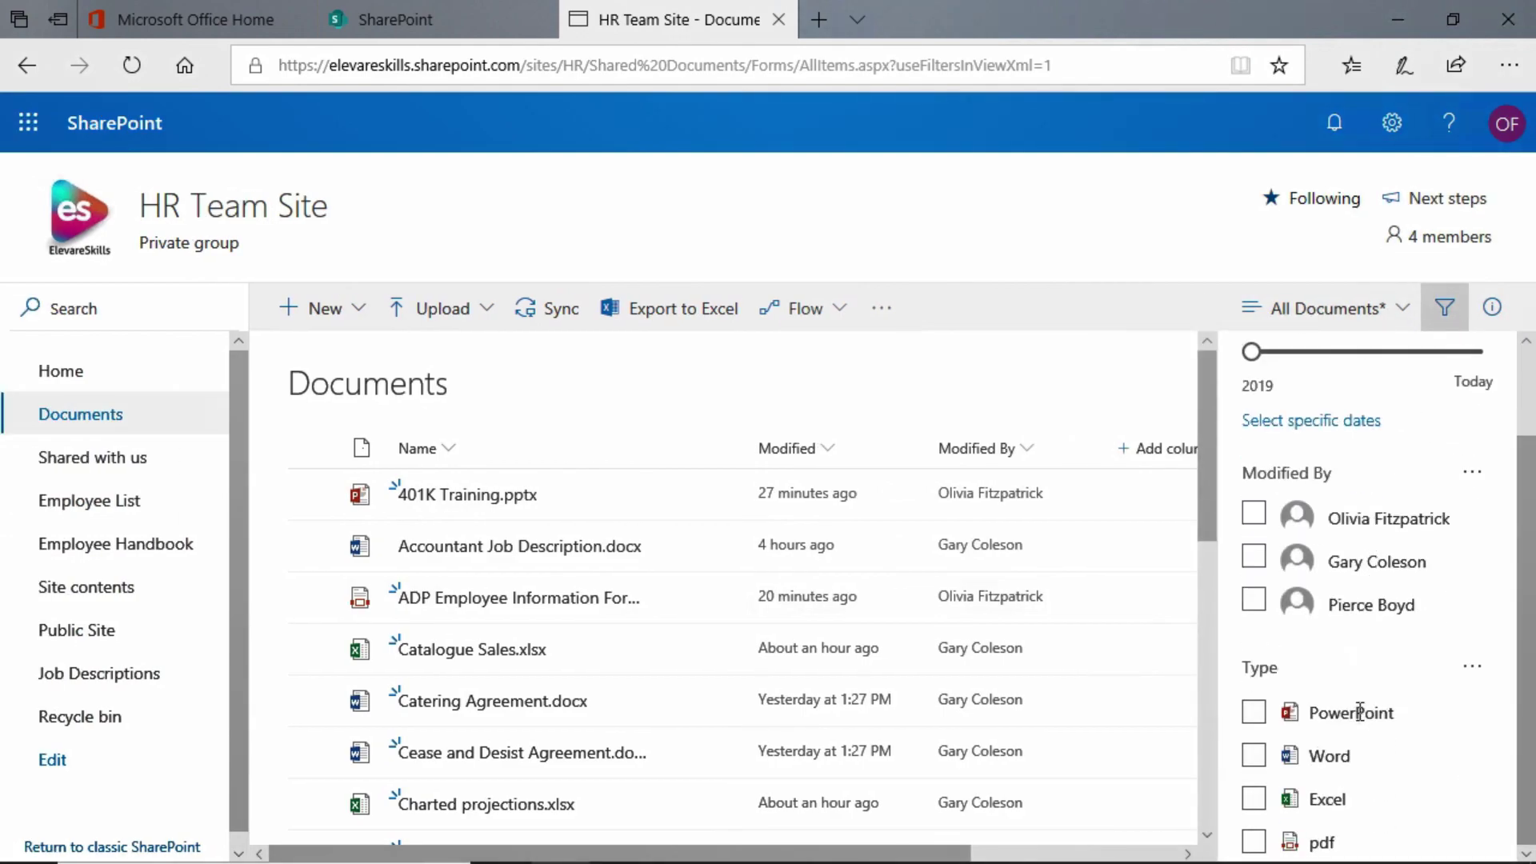
left_click(1255, 800)
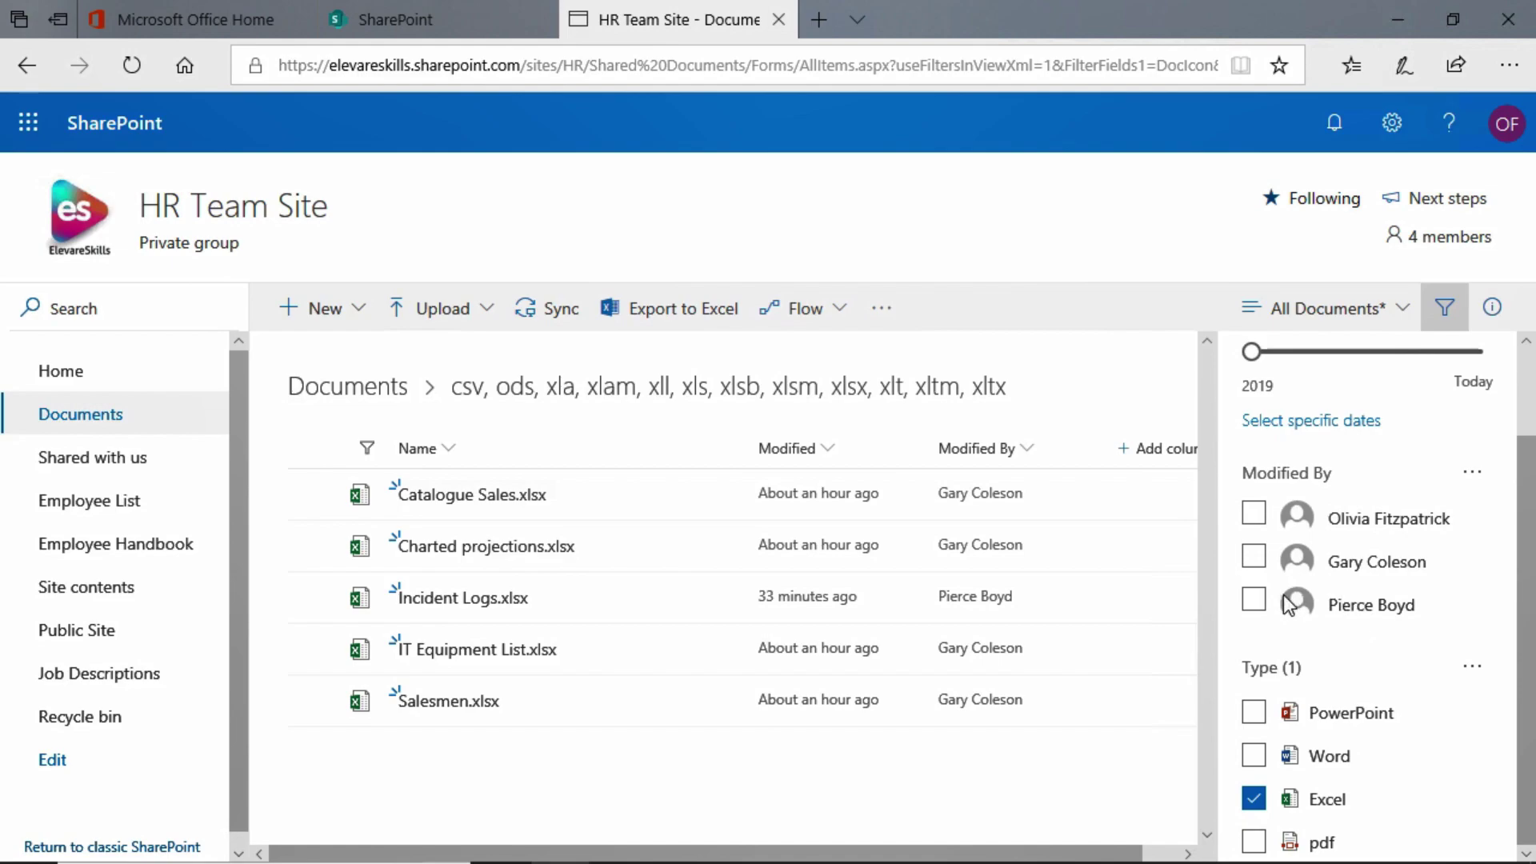
left_click(1256, 560)
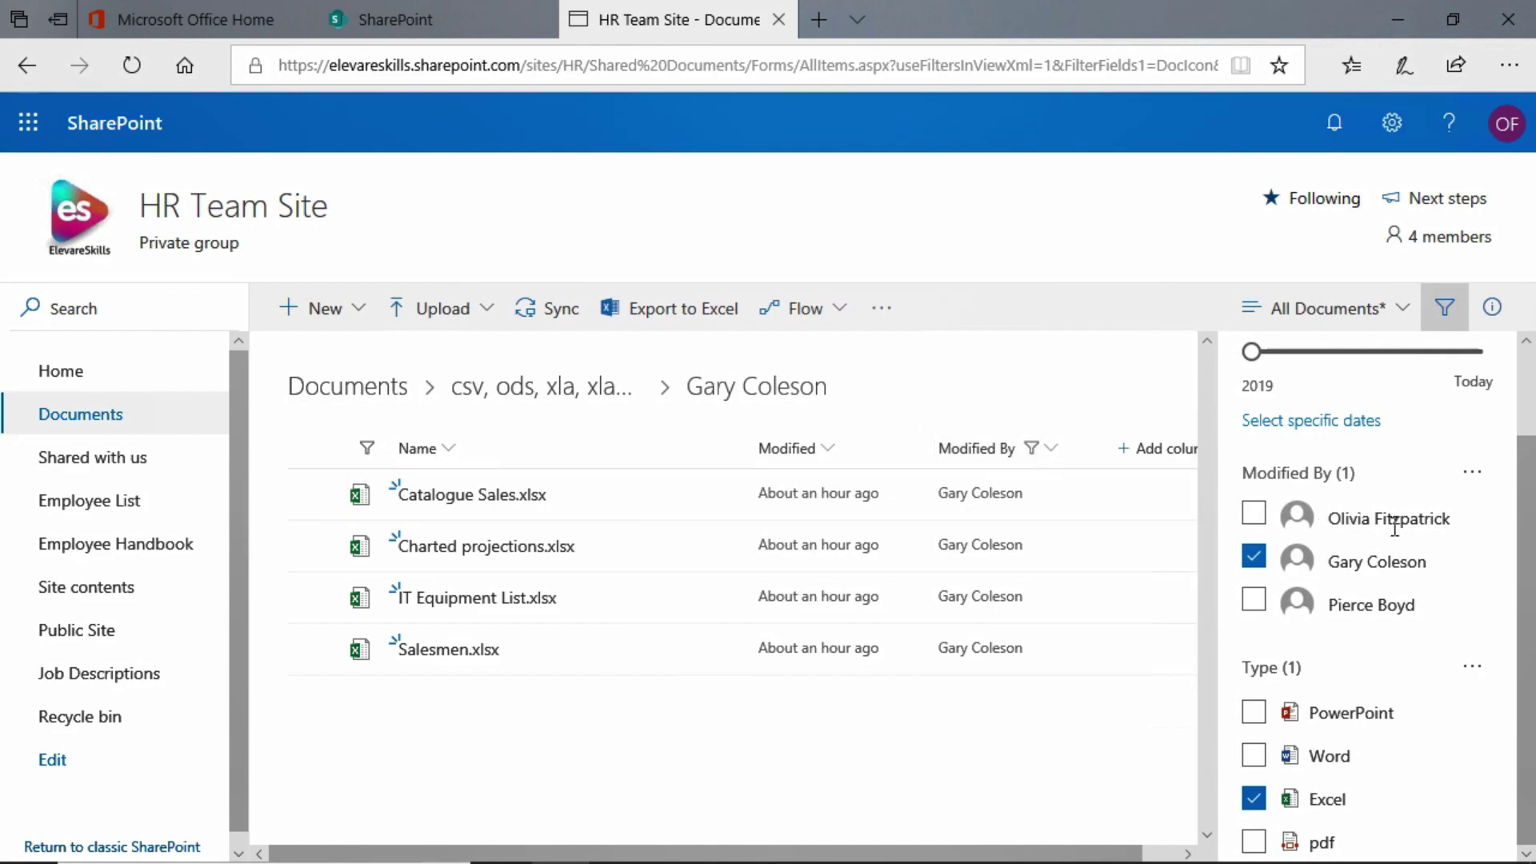
scroll(1394, 527, "up", 2)
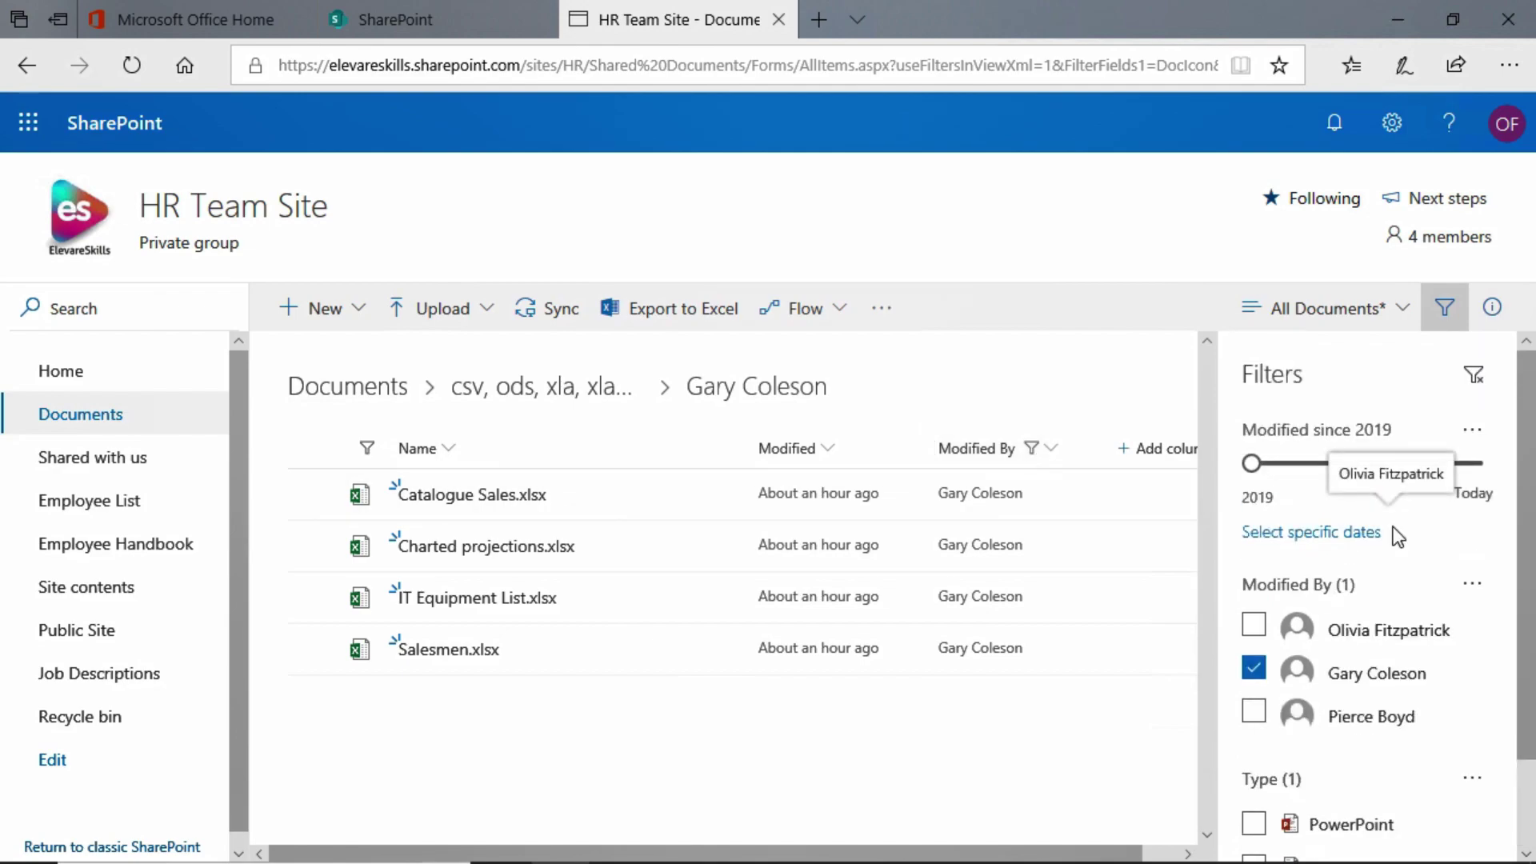
left_click(1478, 381)
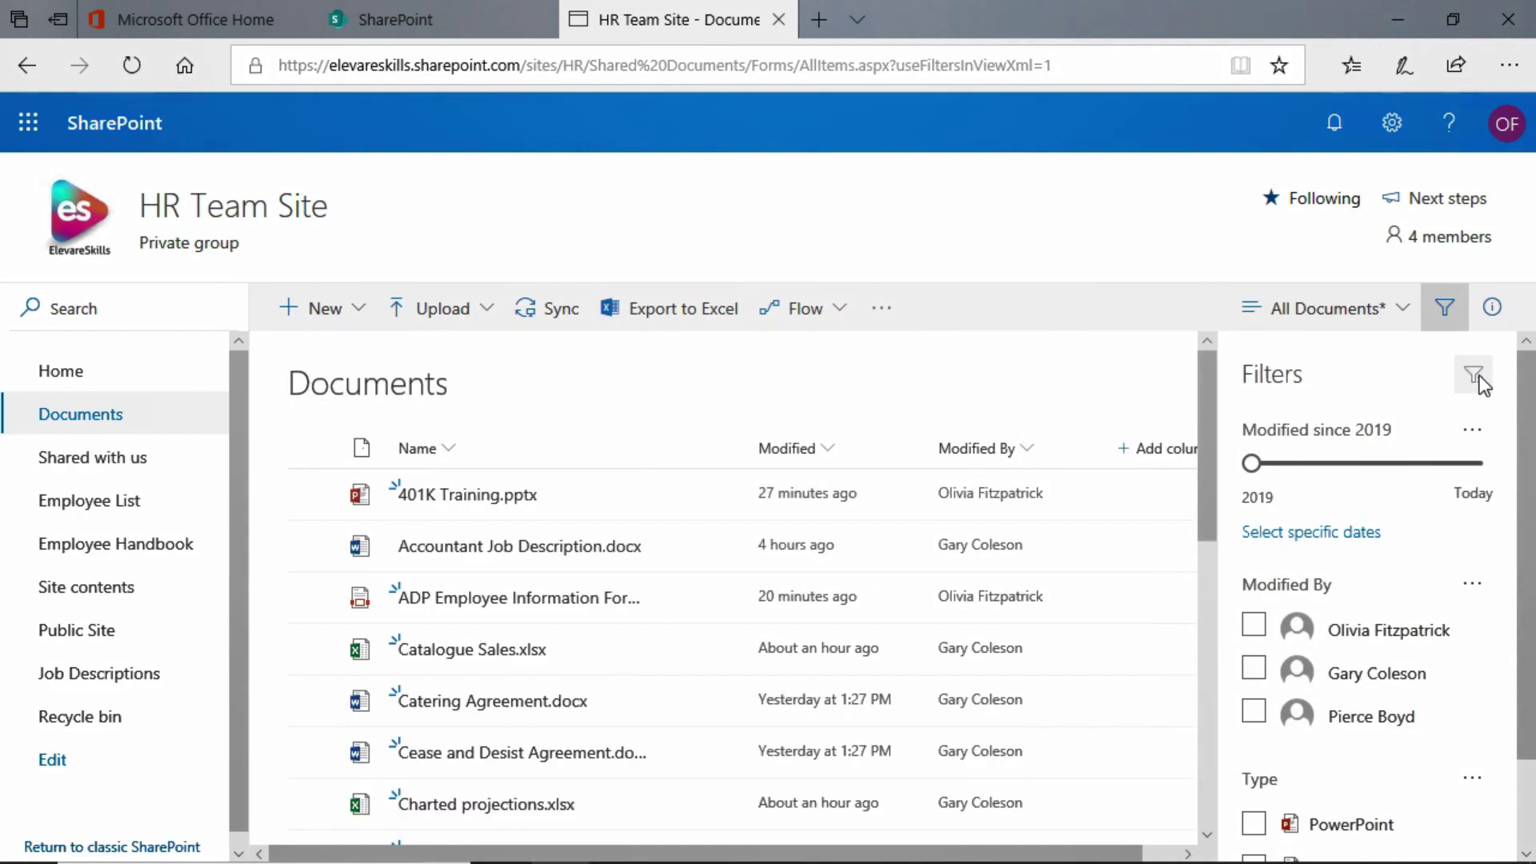
Filter the file-type column to pdf and PowerPoint, narrowing the library to seven files
left_click(1445, 307)
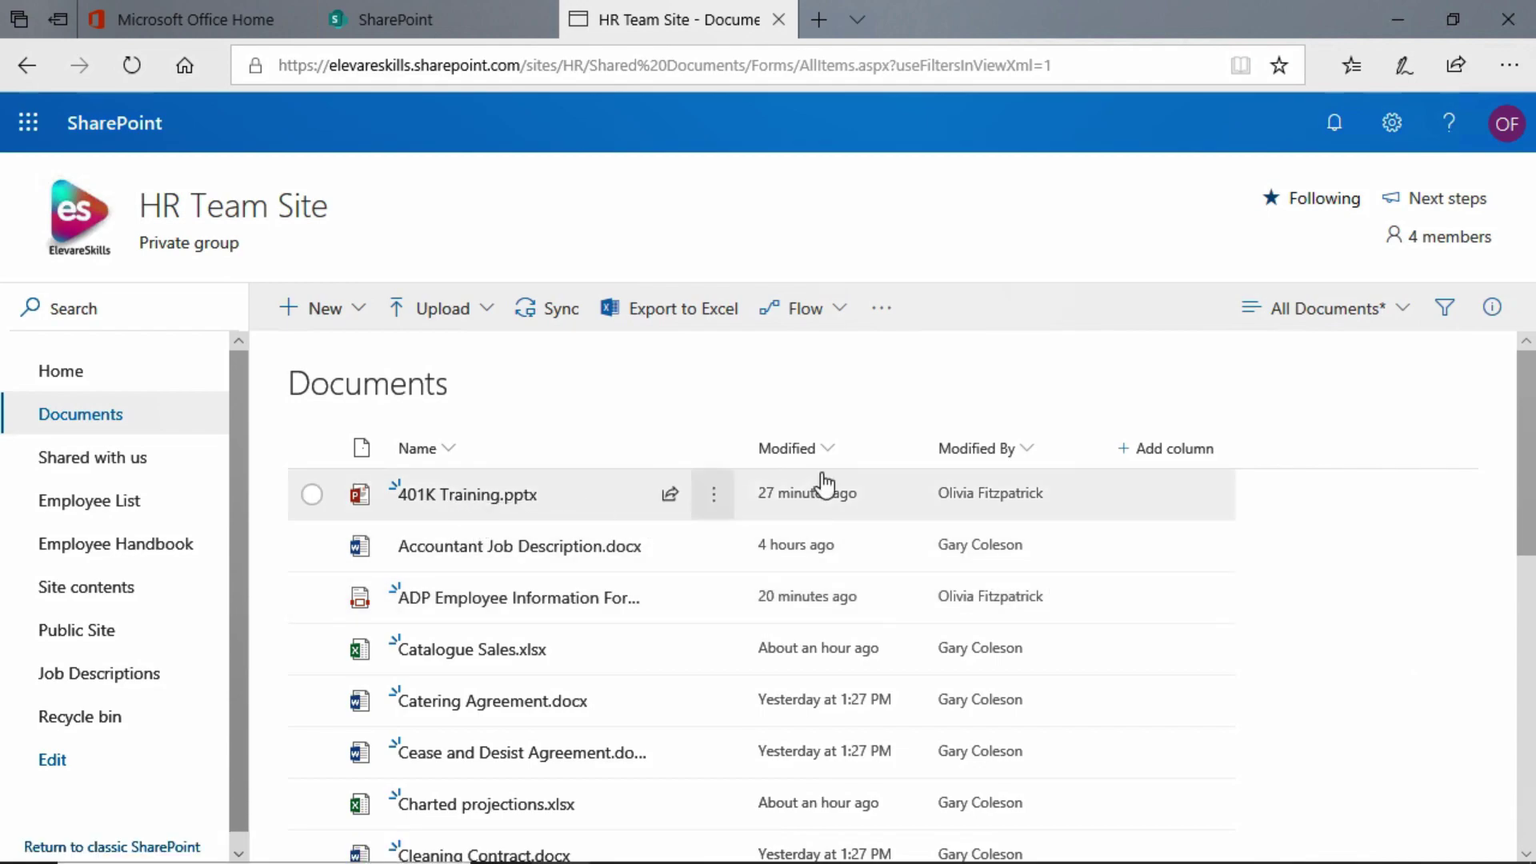
left_click(358, 457)
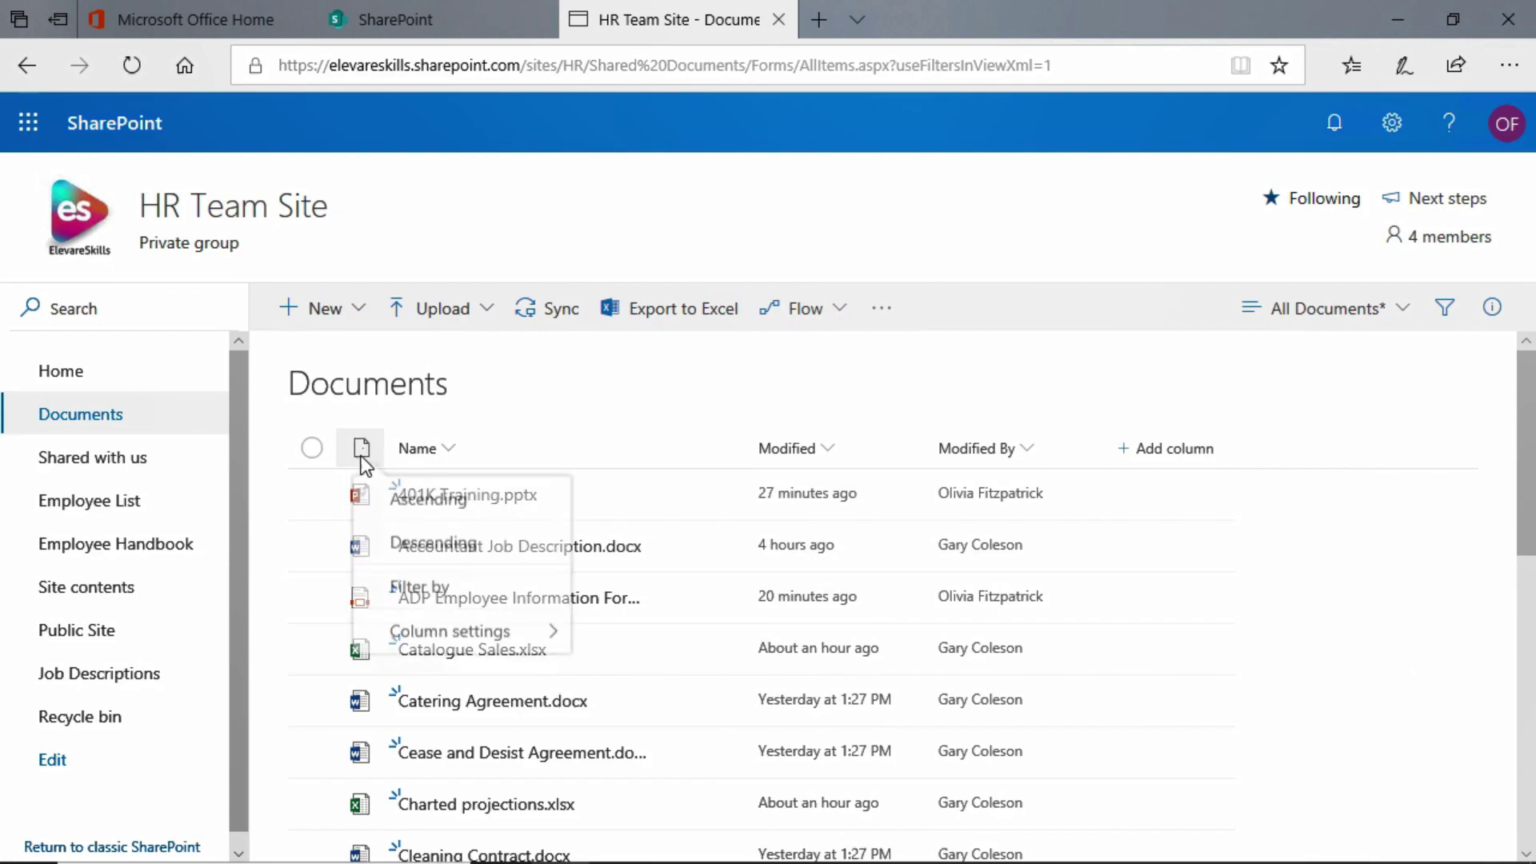
left_click(436, 592)
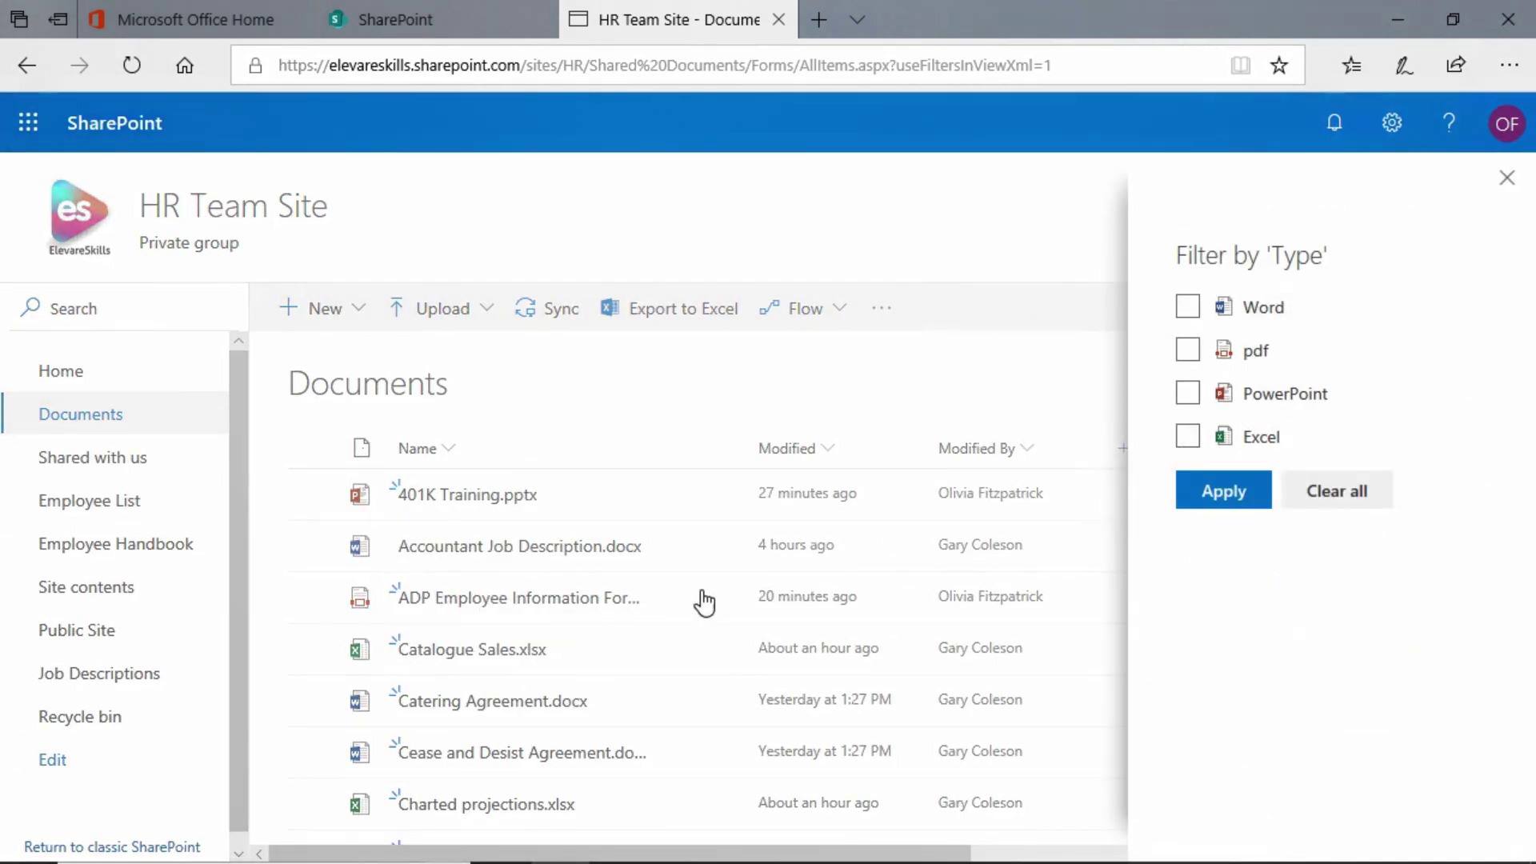
left_click(1186, 353)
left_click(1190, 395)
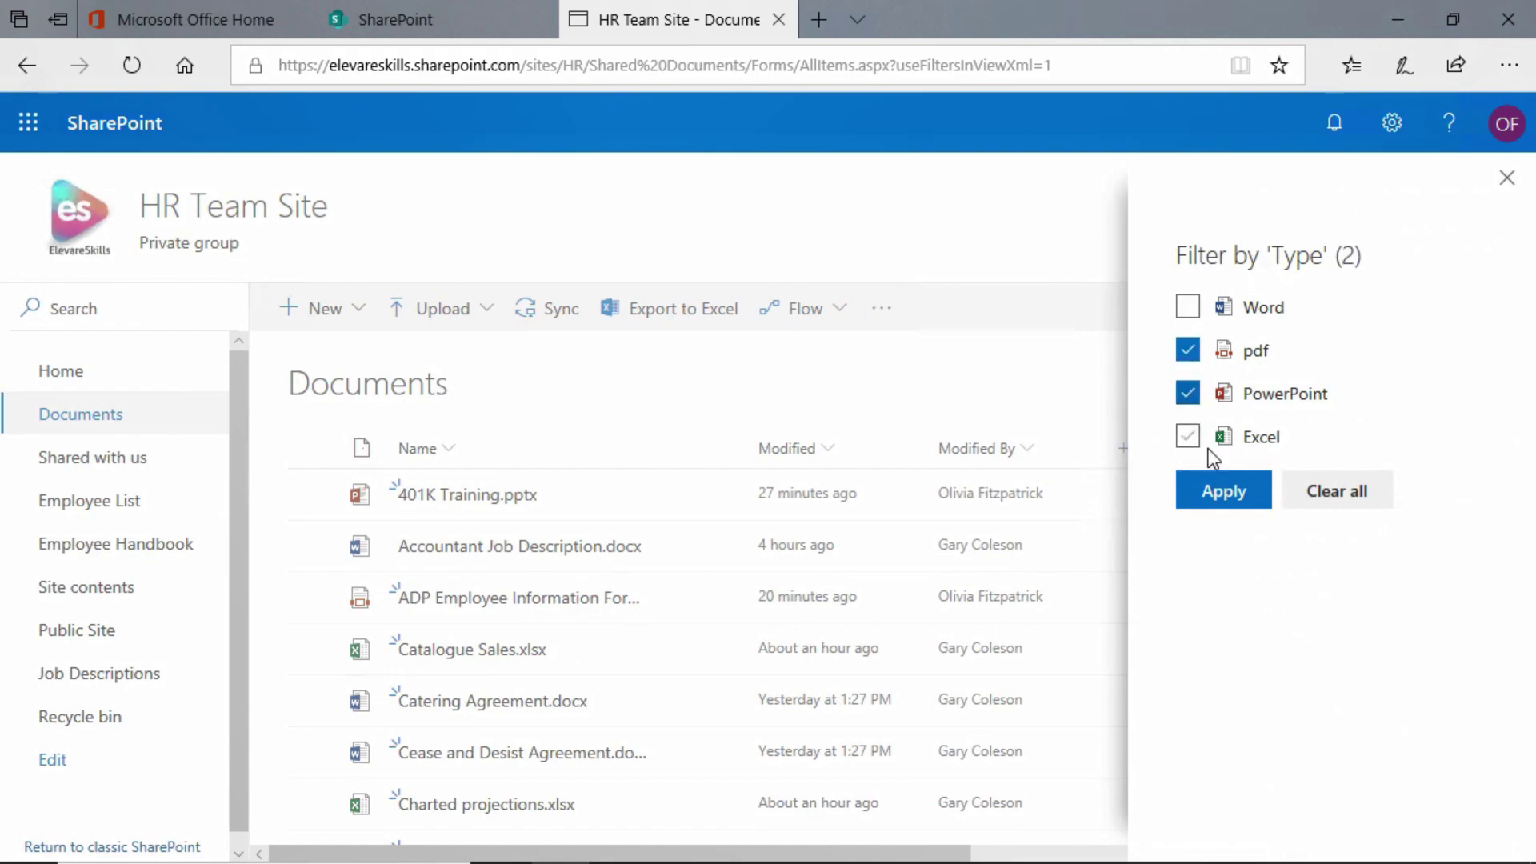
left_click(1220, 516)
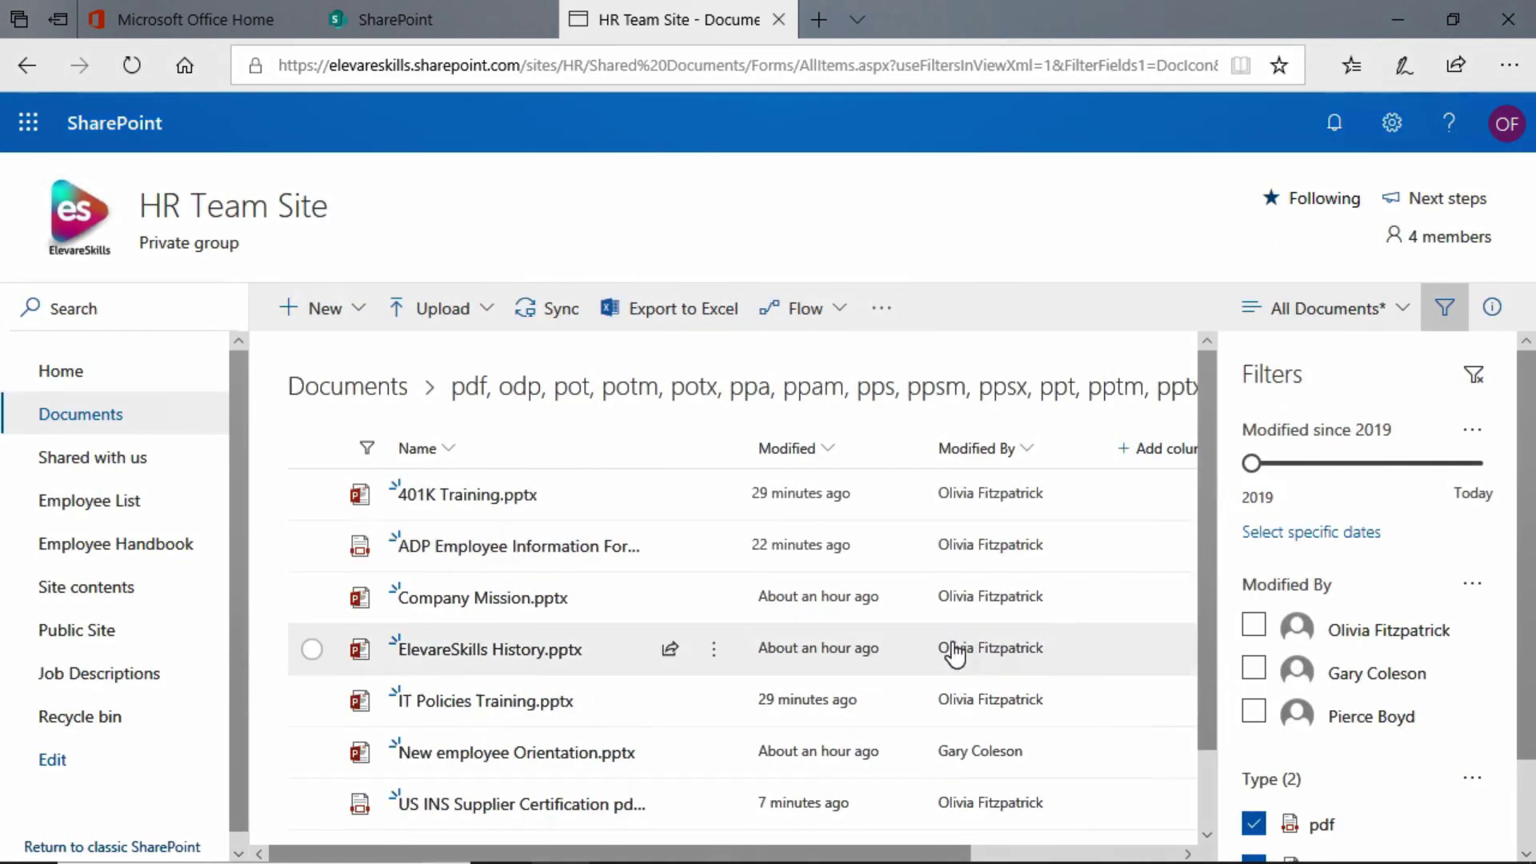
scroll(1040, 598, "down", 1)
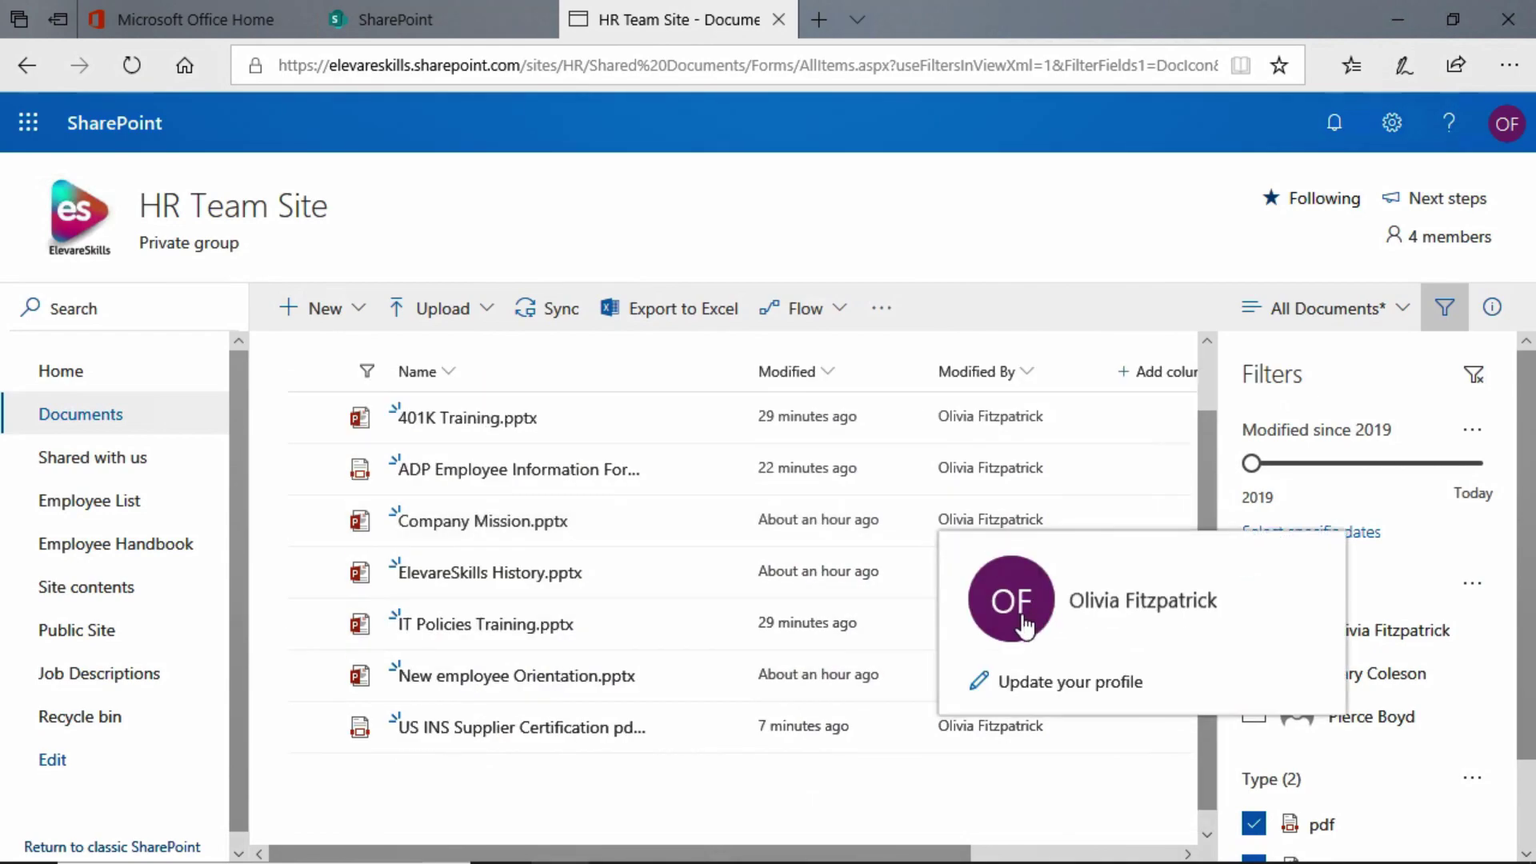
scroll(842, 790, "up", 1)
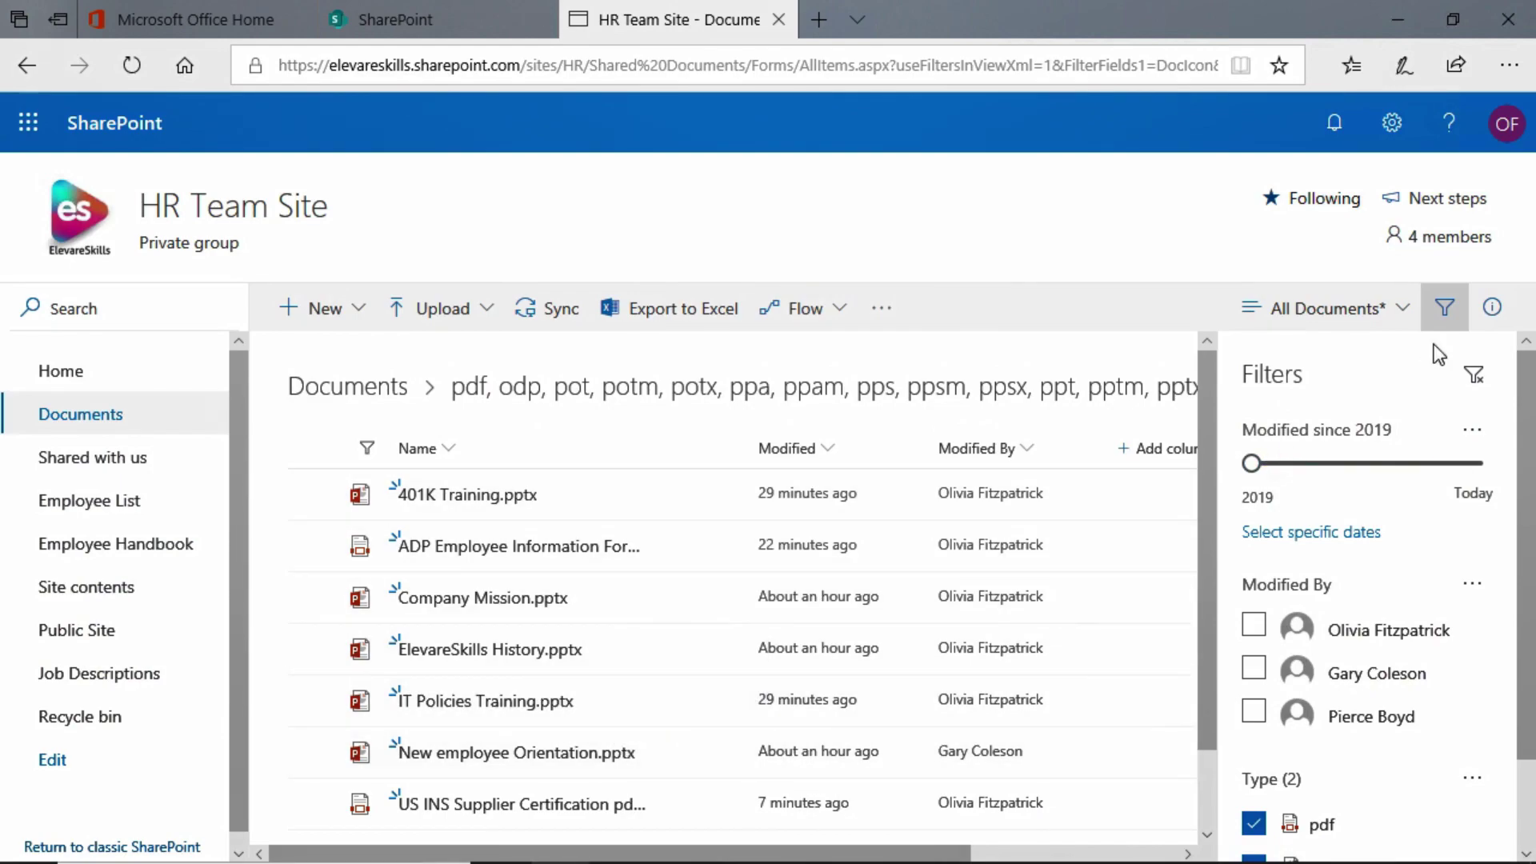
Sort the seven filtered files by Name Z to A, with US INS Supplier Certification first
left_click(1447, 309)
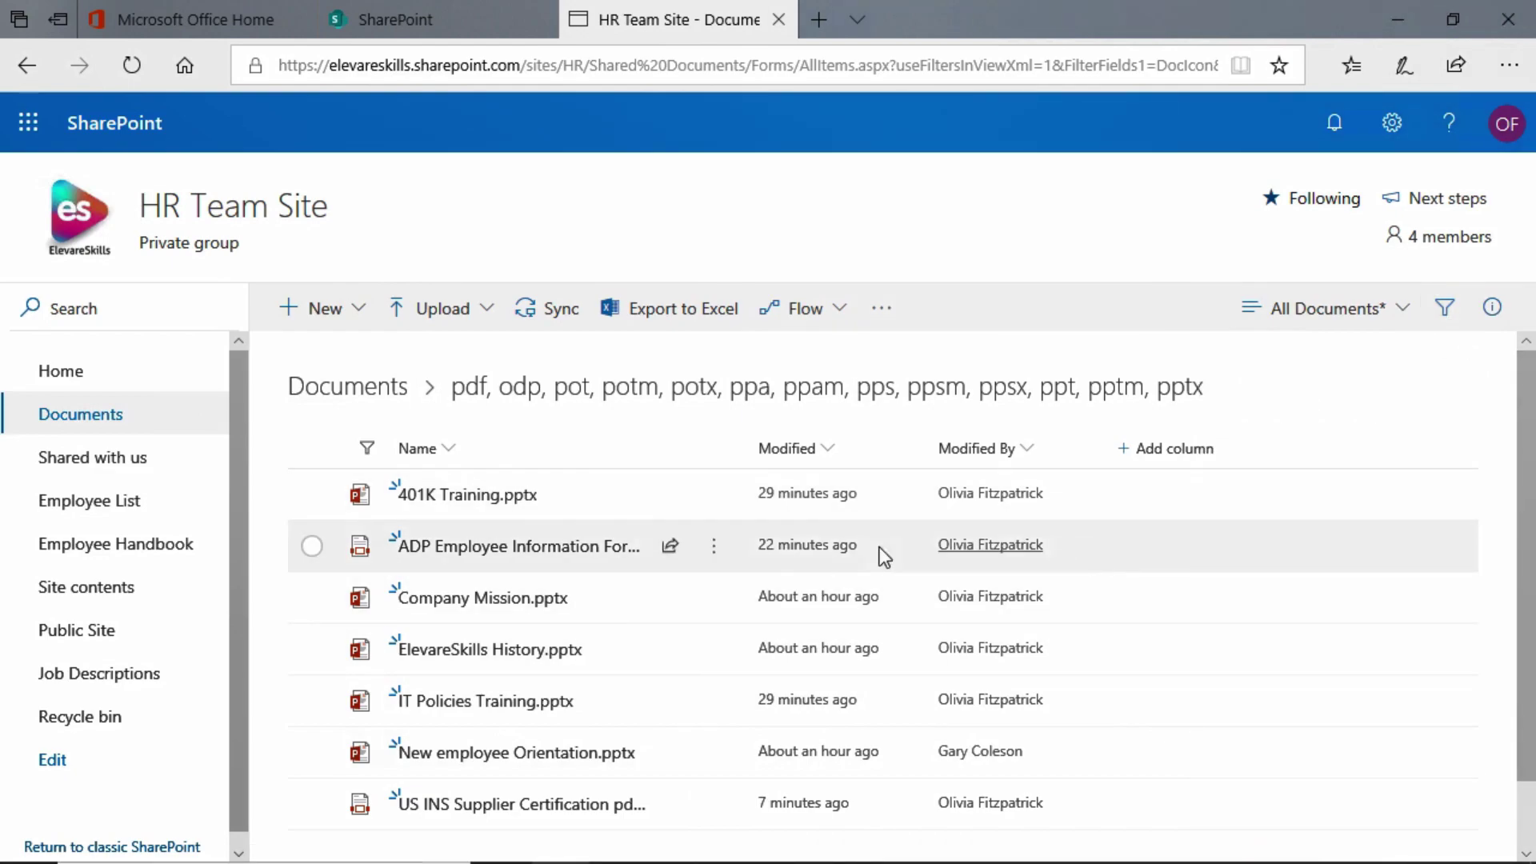
left_click(450, 452)
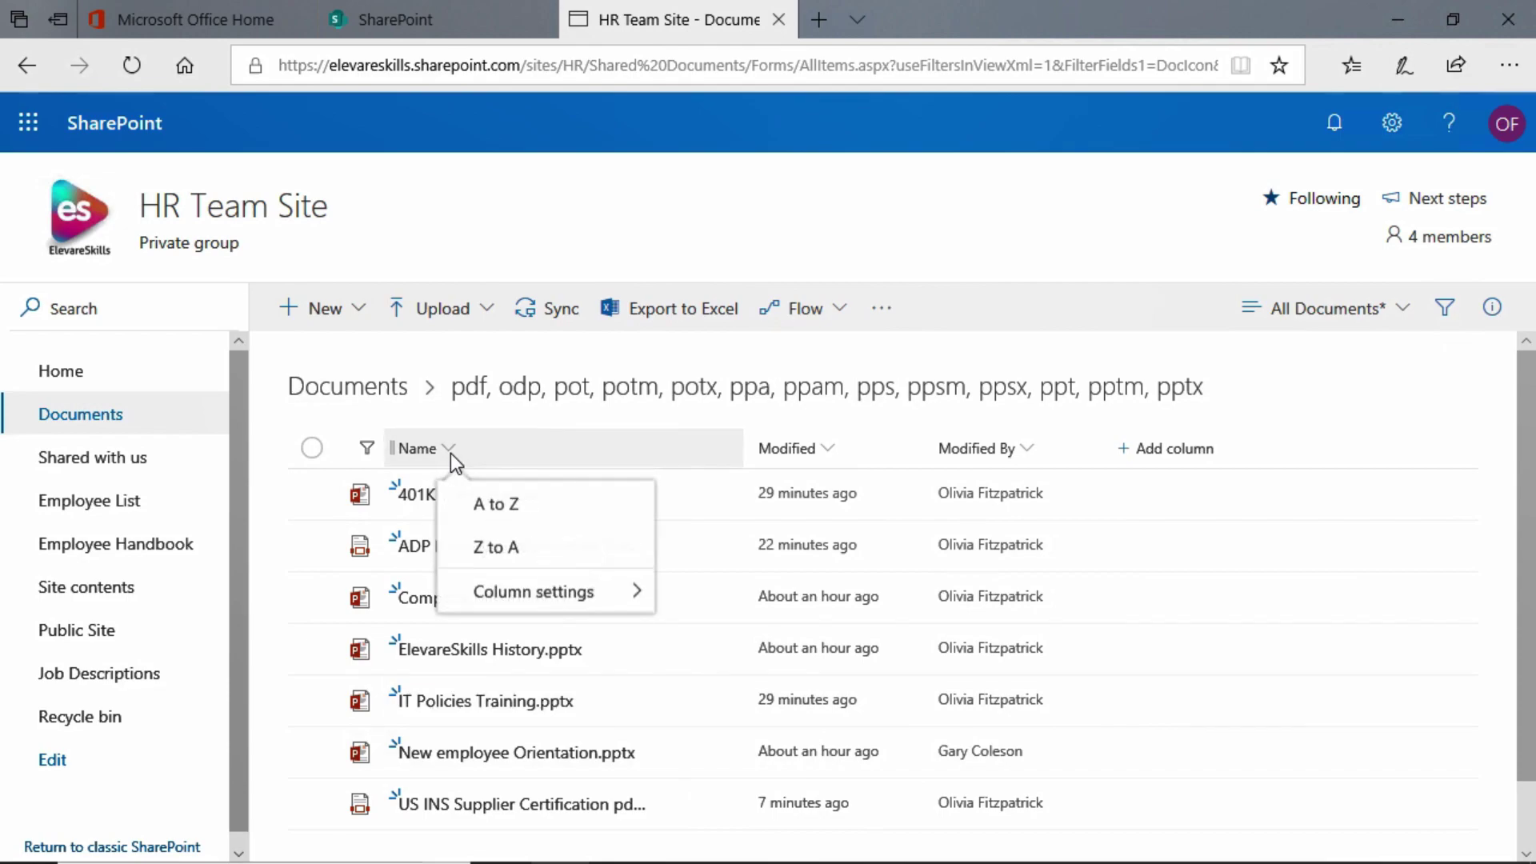
left_click(518, 552)
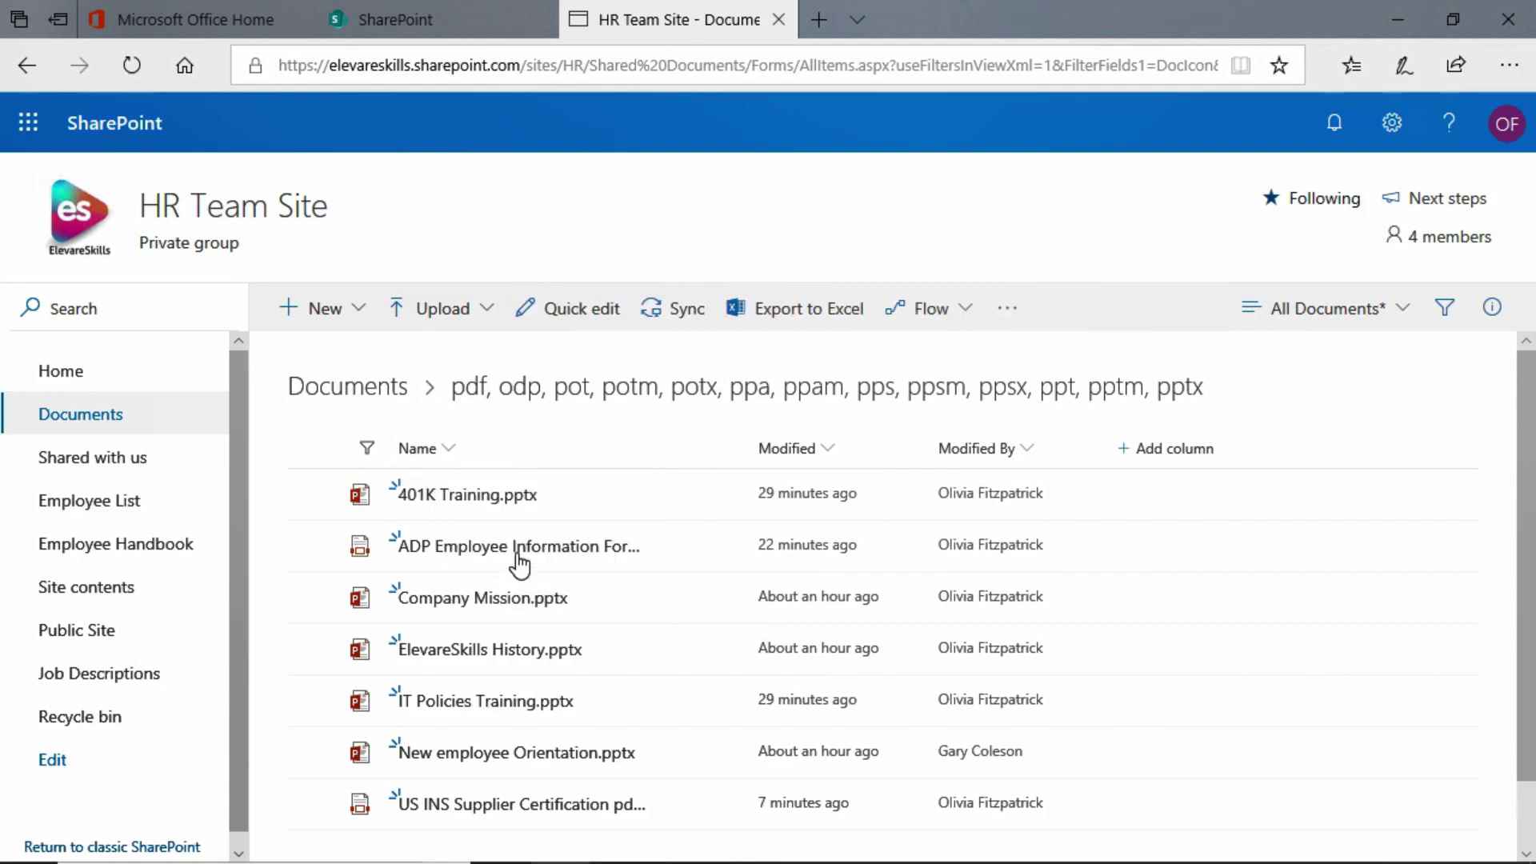
scroll(587, 531, "down", 2)
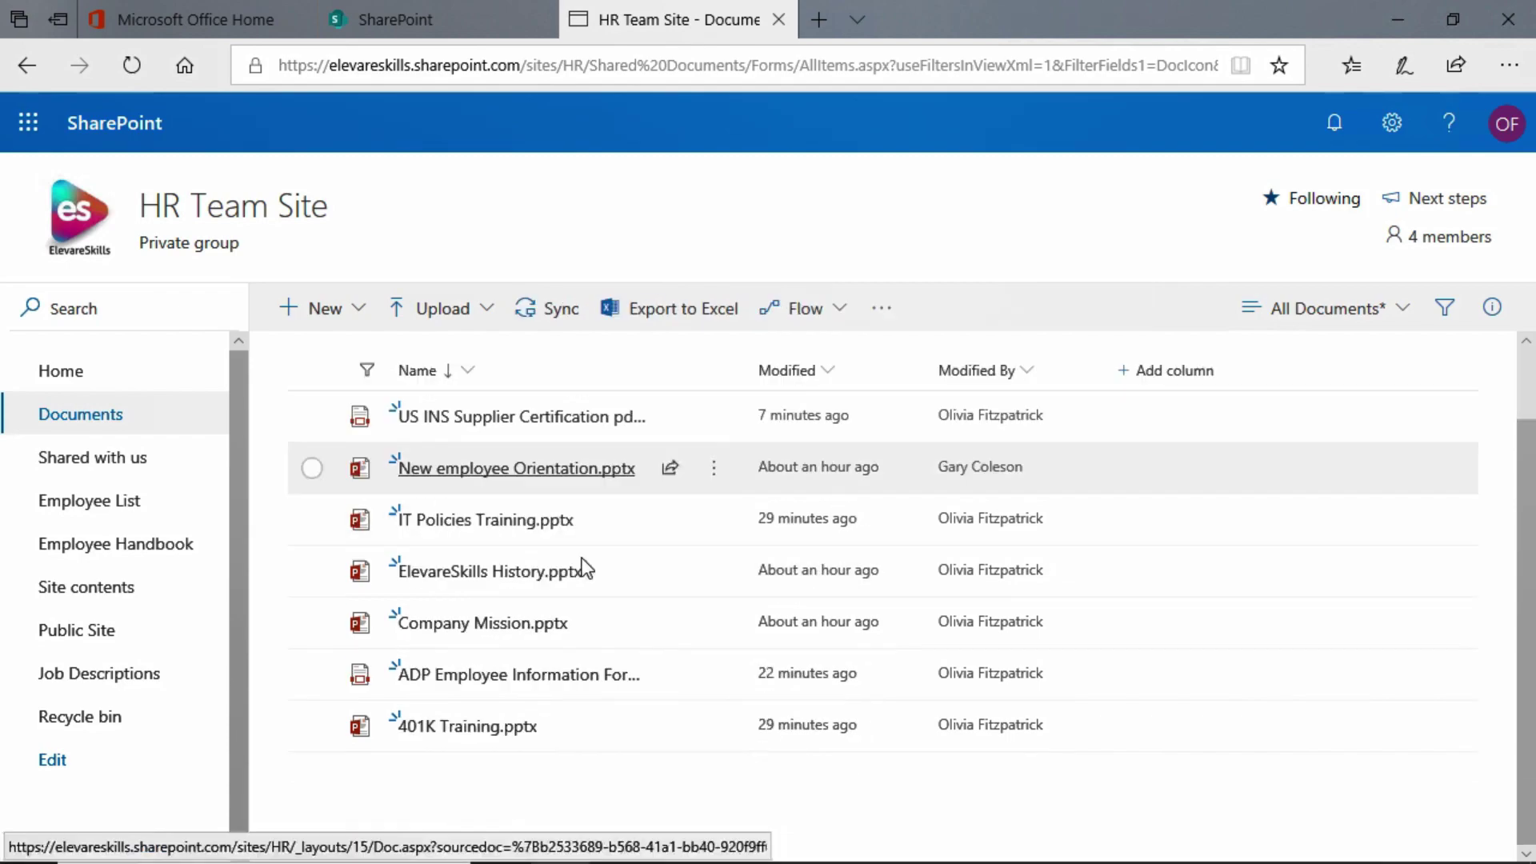
scroll(549, 728, "up", 2)
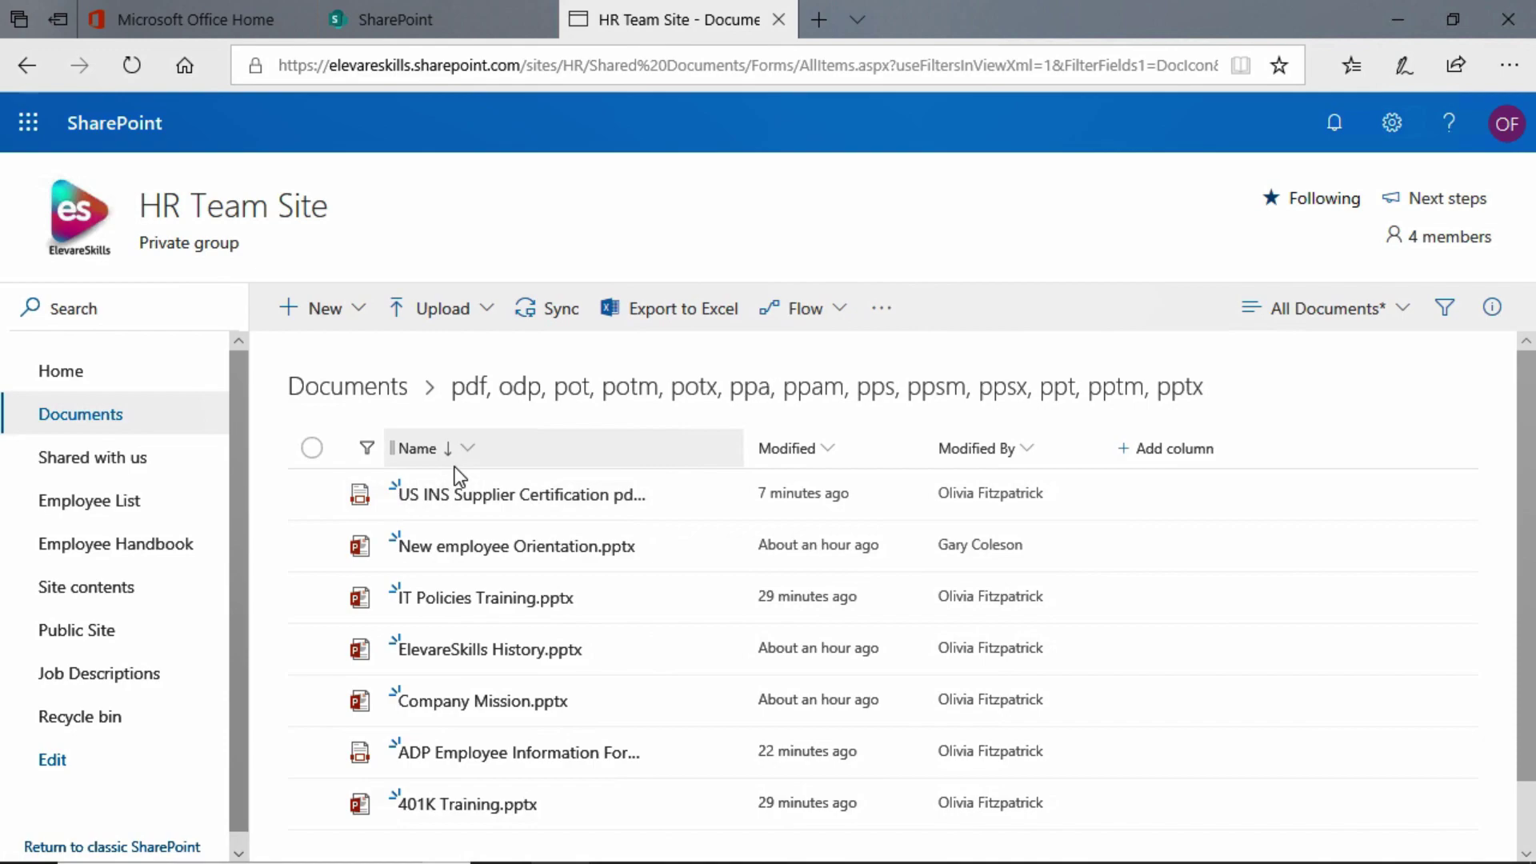
left_click(368, 448)
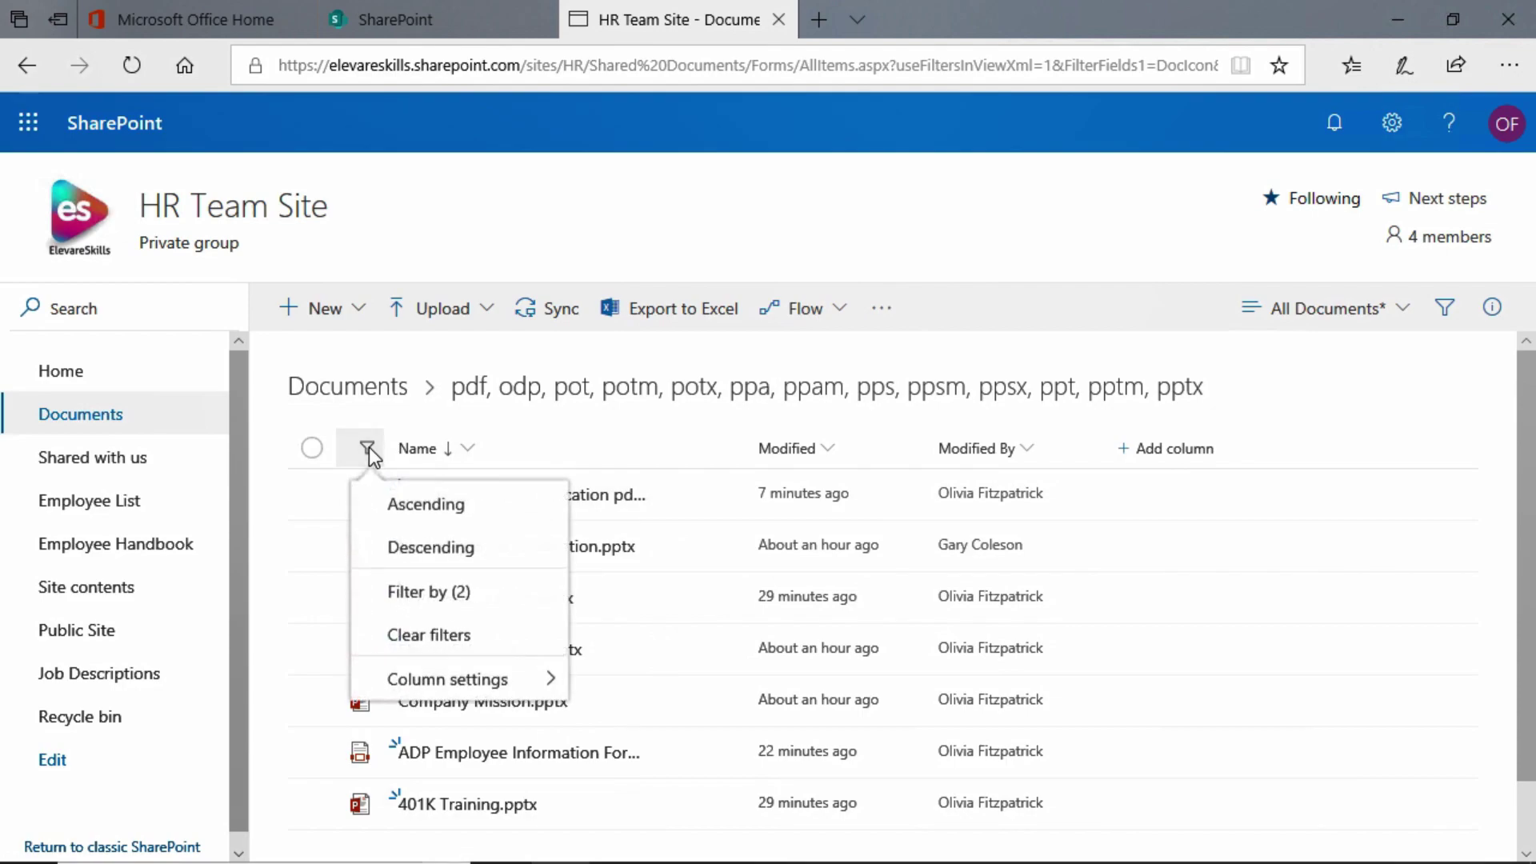
Clear the pdf and PowerPoint type filter so every document shows, still sorted Z to A
left_click(454, 635)
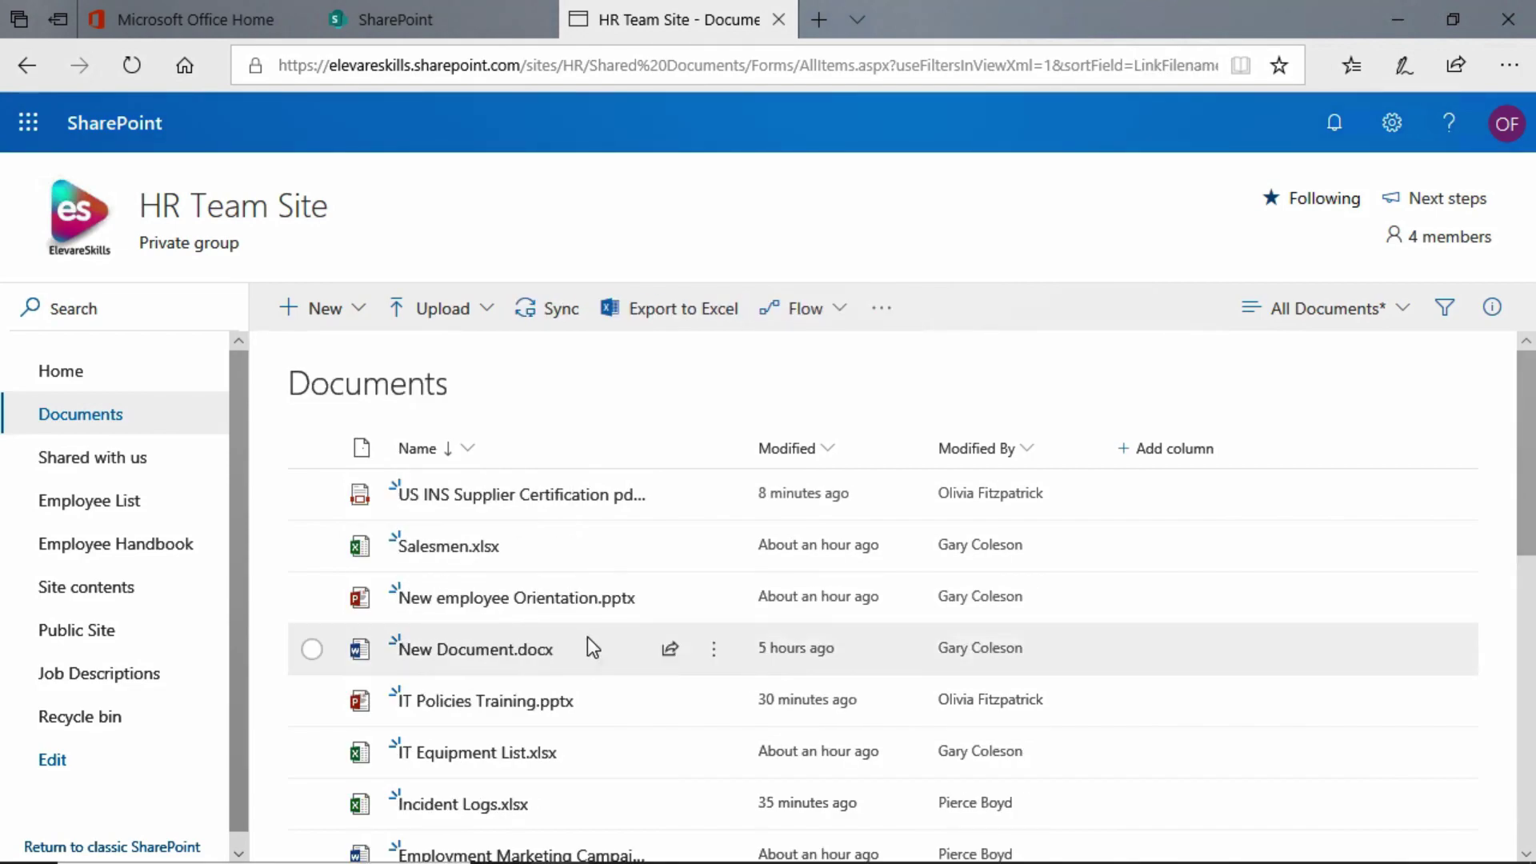
scroll(732, 669, "down", 5)
scroll(736, 682, "down", 4)
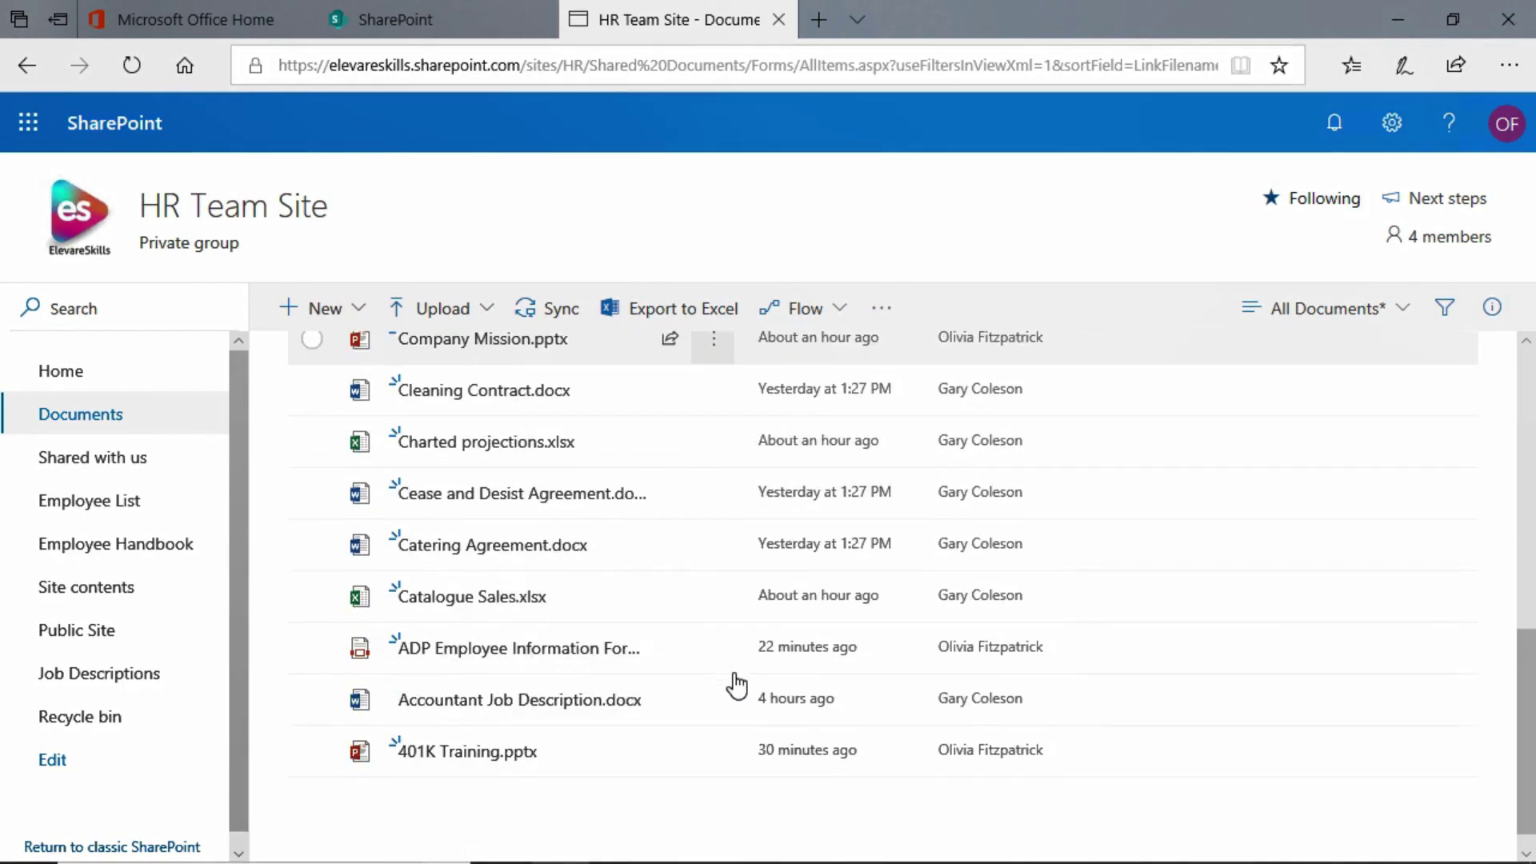
scroll(736, 685, "up", 9)
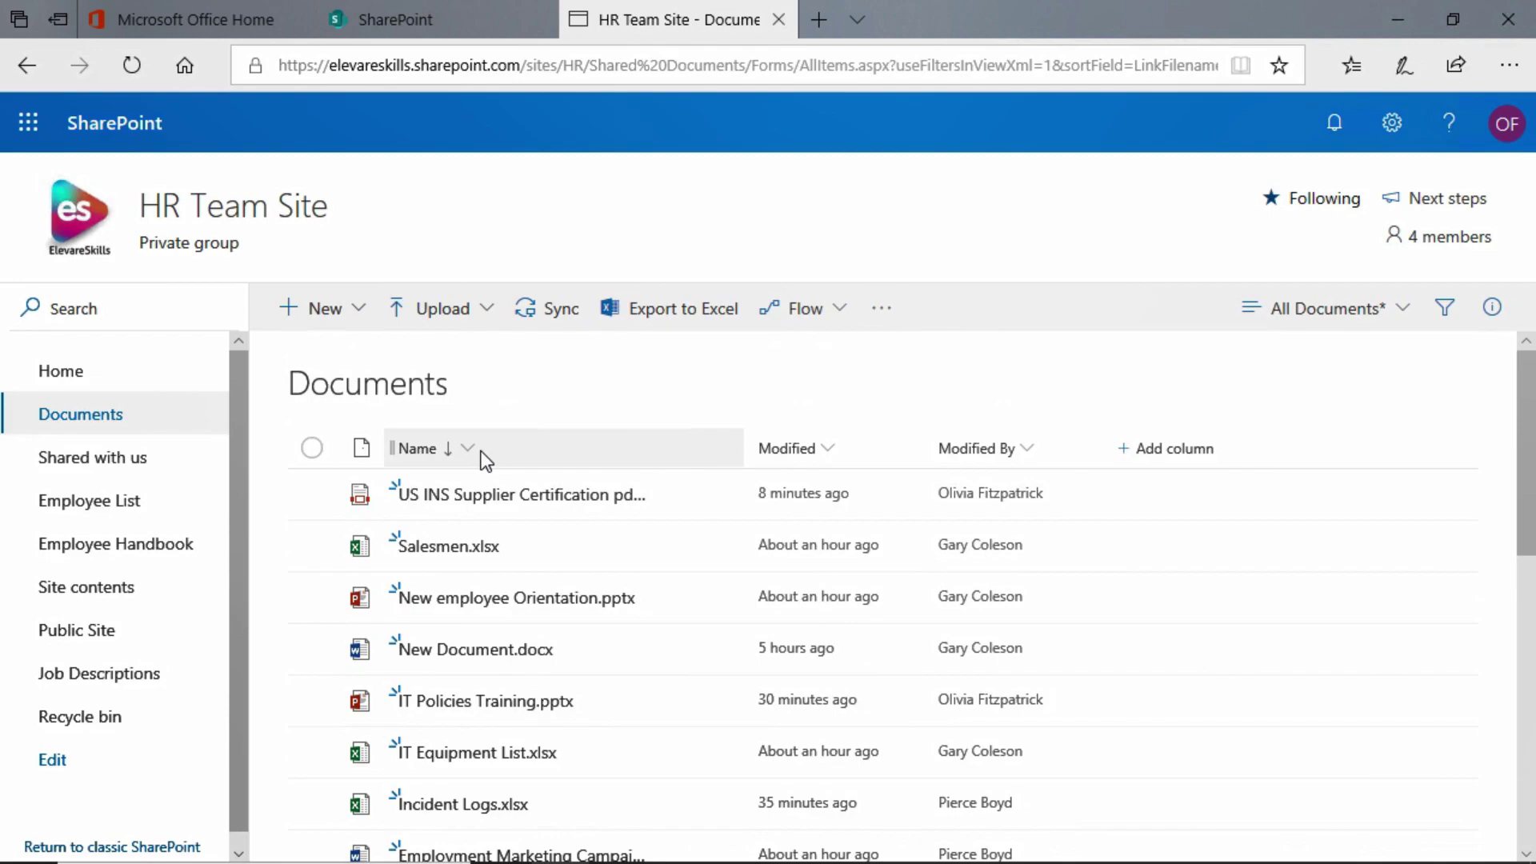
Go to the HR Team Site home page, then back to Documents for its default view
left_click(70, 375)
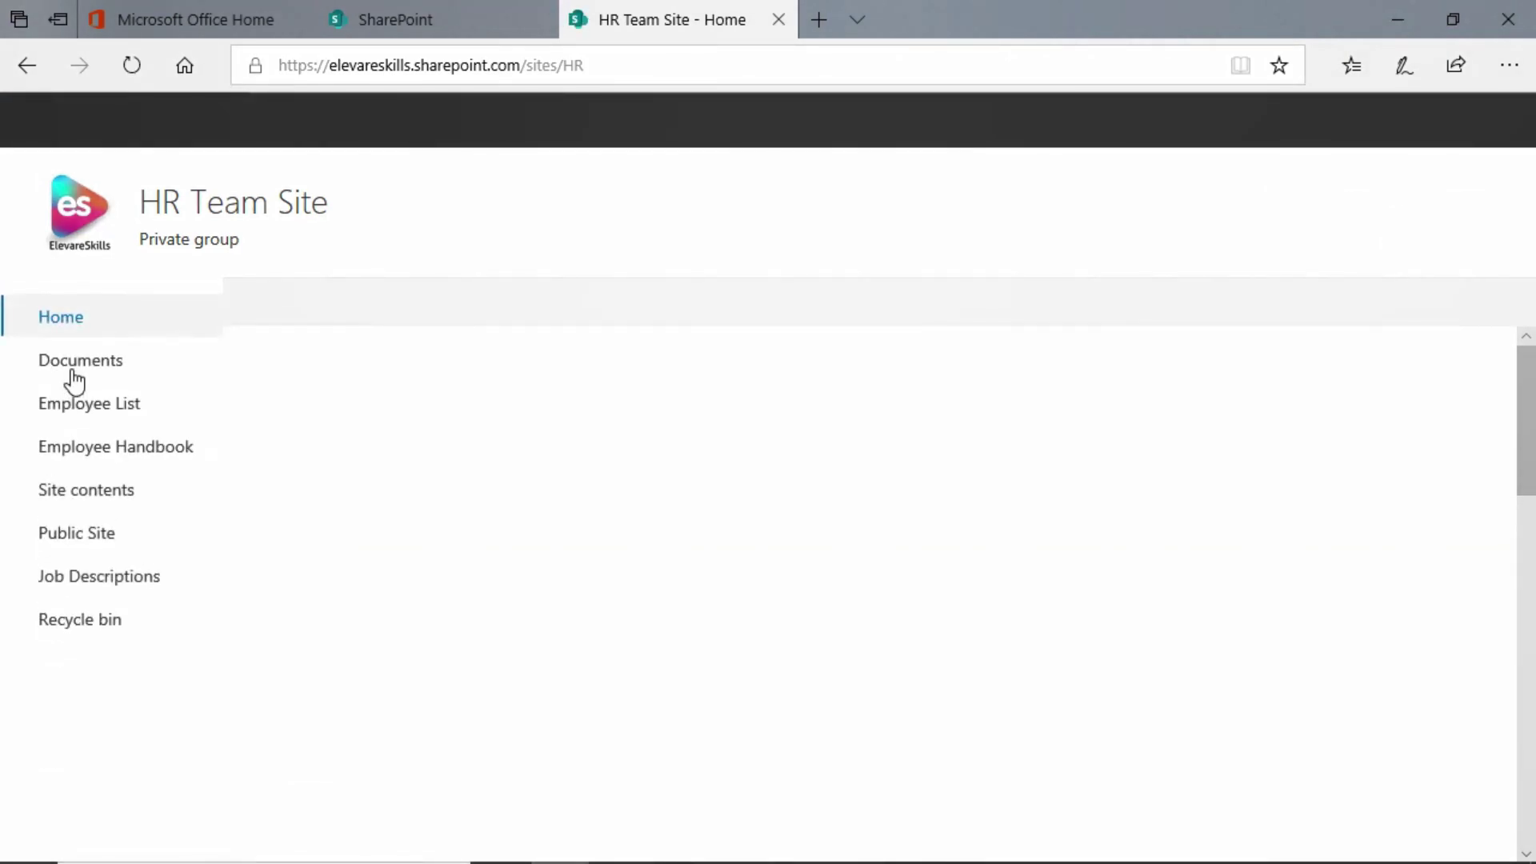
left_click(80, 360)
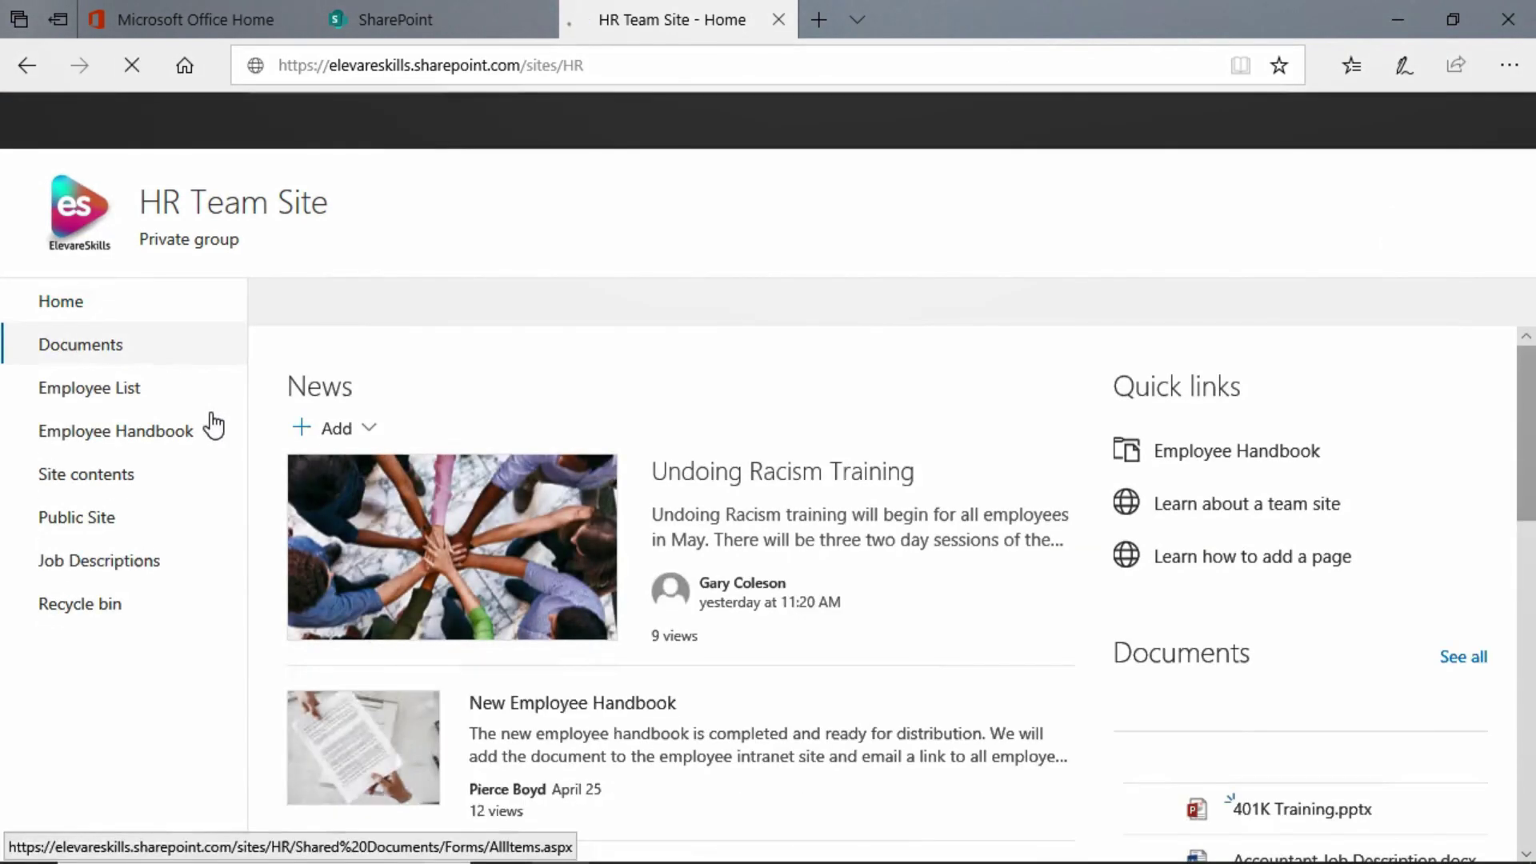